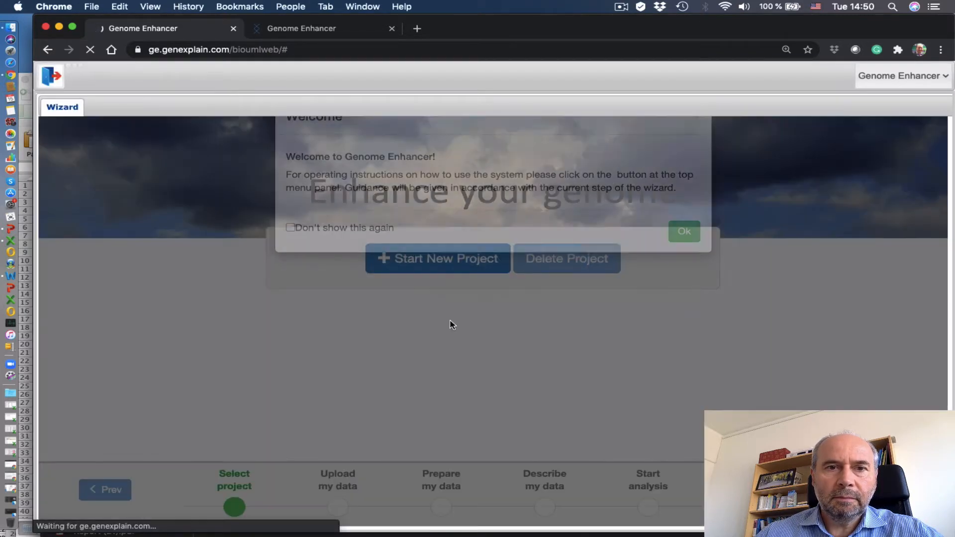
- Dismiss the welcome message, open the HLTE IAV project and bring up its Full Story report
{"action": "left_click", "coordinate": [679, 271]}
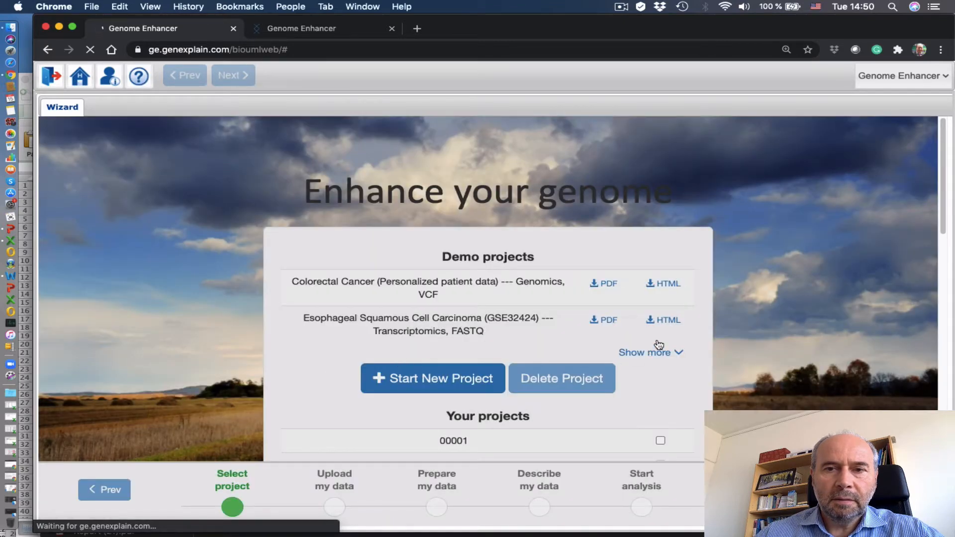
{"action": "scroll", "coordinate": [458, 246], "scroll_direction": "down", "scroll_amount": 10}
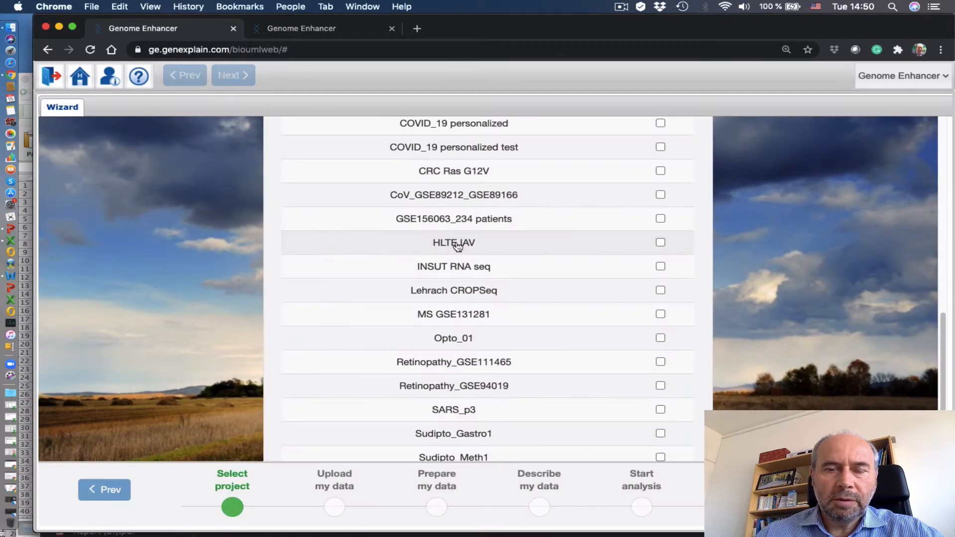
{"action": "left_click", "coordinate": [457, 245]}
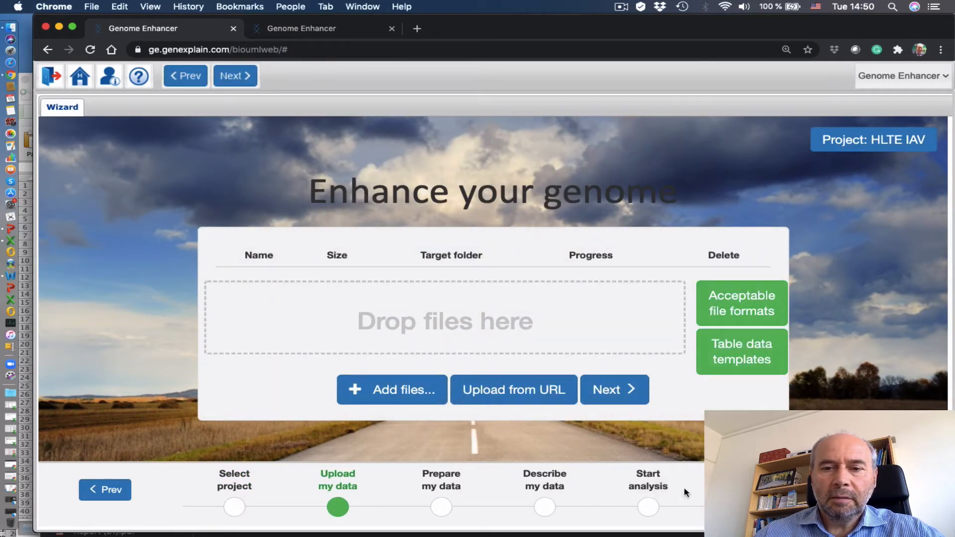
{"action": "left_click", "coordinate": [622, 398]}
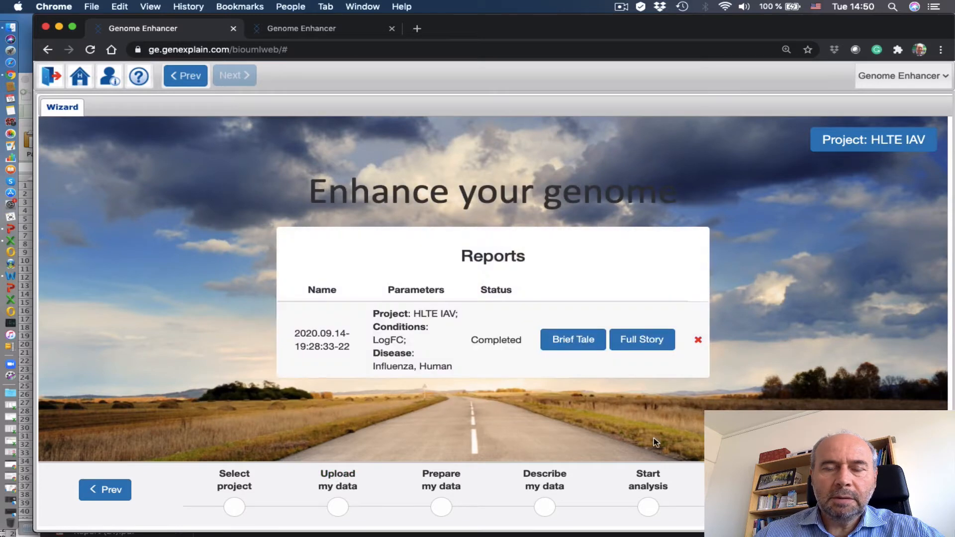
{"action": "left_click", "coordinate": [652, 346]}
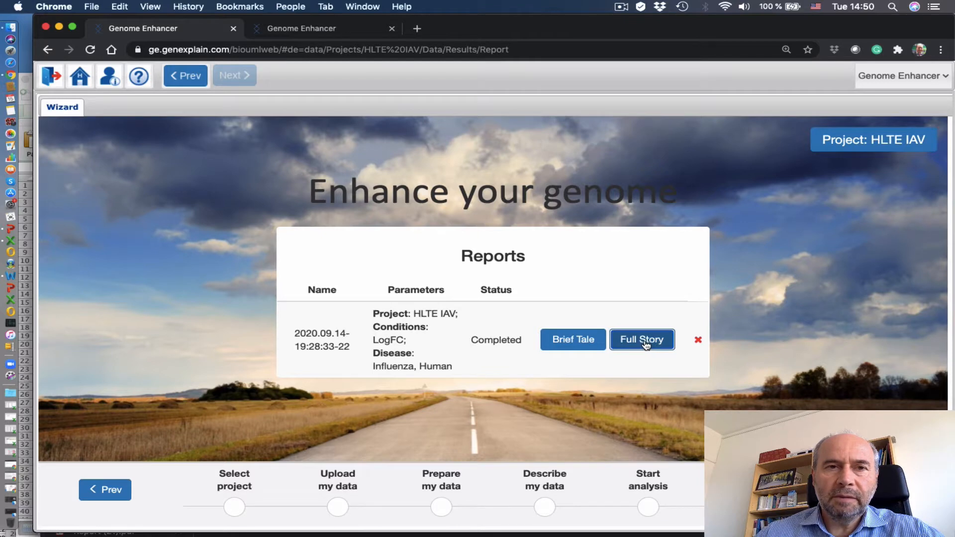
{"action": "left_click", "coordinate": [646, 344]}
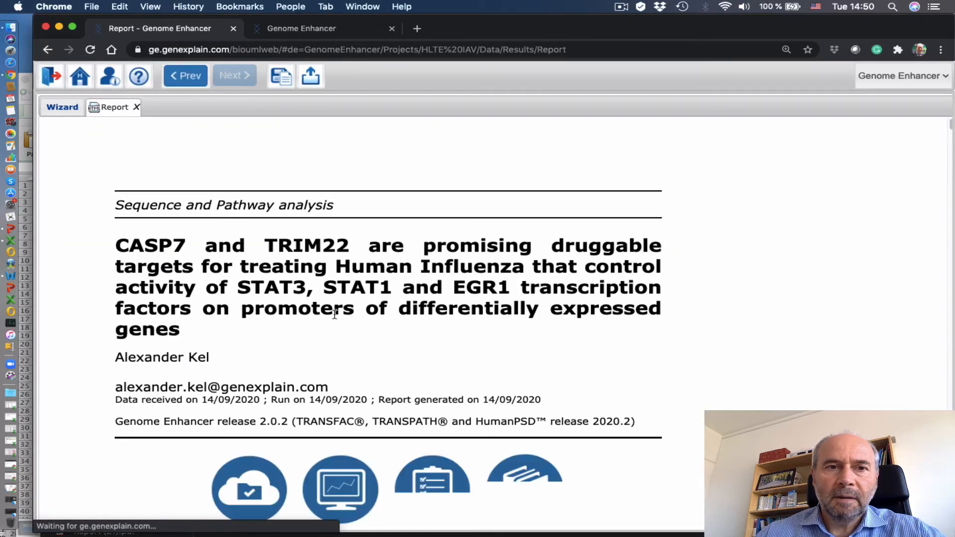
- Find Figure 8 in the report, the signal transduction pathways of high expressed genes, and open its full diagram
{"action": "scroll", "coordinate": [360, 304], "scroll_direction": "down", "scroll_amount": 20}
{"action": "scroll", "coordinate": [360, 303], "scroll_direction": "down", "scroll_amount": 20}
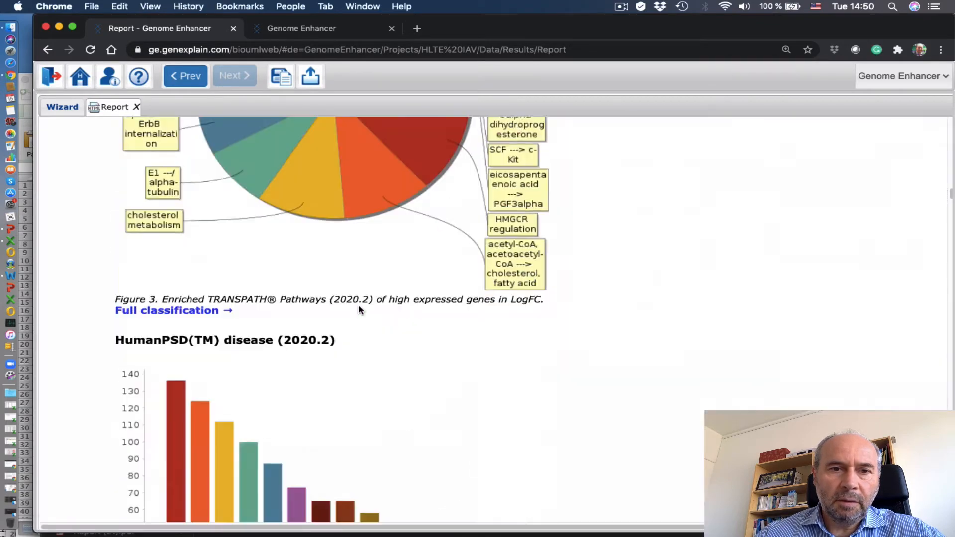
{"action": "scroll", "coordinate": [357, 309], "scroll_direction": "down", "scroll_amount": 20}
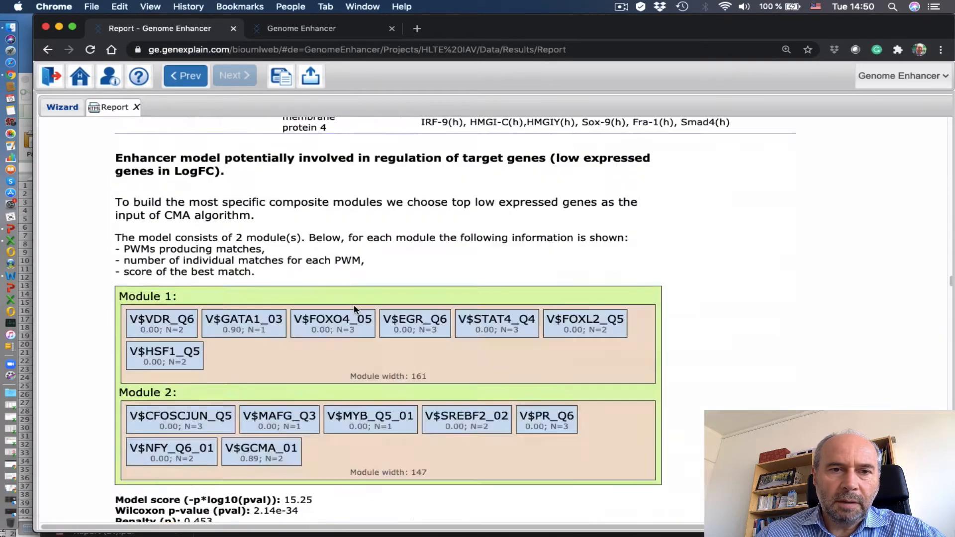
{"action": "scroll", "coordinate": [352, 305], "scroll_direction": "down", "scroll_amount": 8}
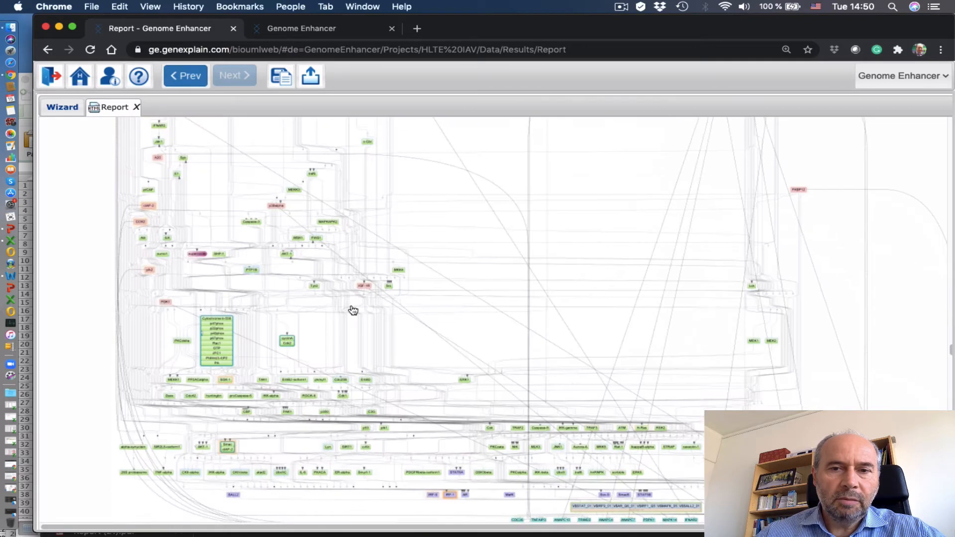
{"action": "scroll", "coordinate": [353, 305], "scroll_direction": "up", "scroll_amount": 5}
{"action": "scroll", "coordinate": [352, 305], "scroll_direction": "down", "scroll_amount": 4}
{"action": "scroll", "coordinate": [352, 310], "scroll_direction": "down", "scroll_amount": 5}
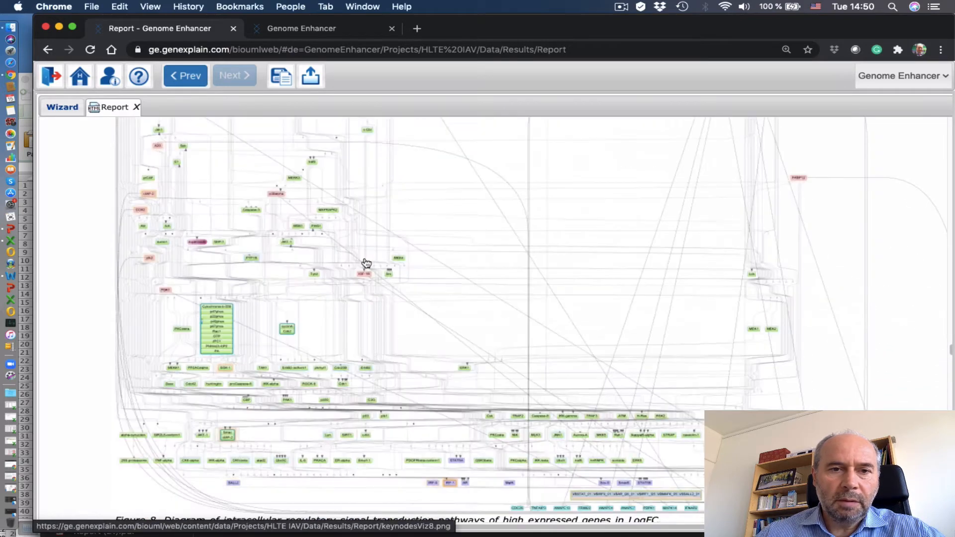
{"action": "scroll", "coordinate": [393, 335], "scroll_direction": "up", "scroll_amount": 3}
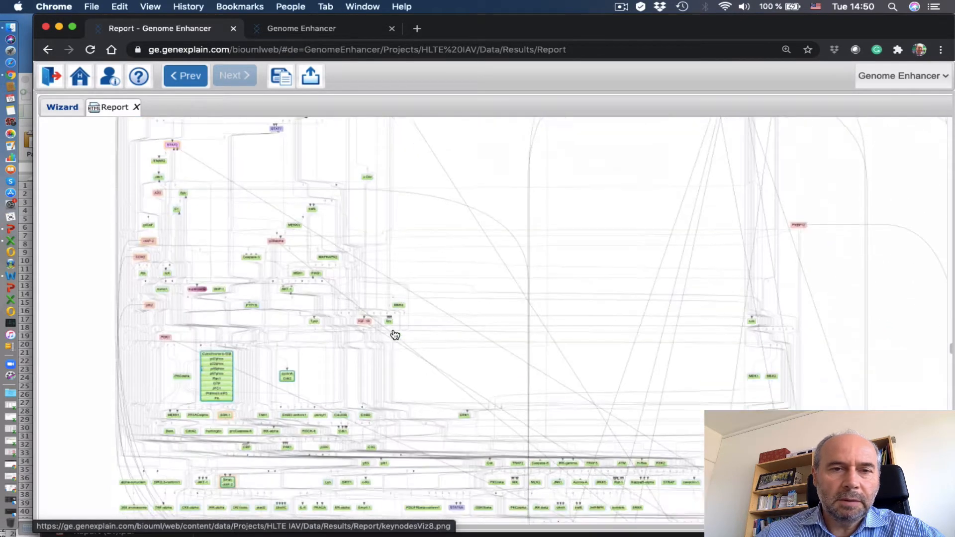
{"action": "scroll", "coordinate": [393, 334], "scroll_direction": "down", "scroll_amount": 5}
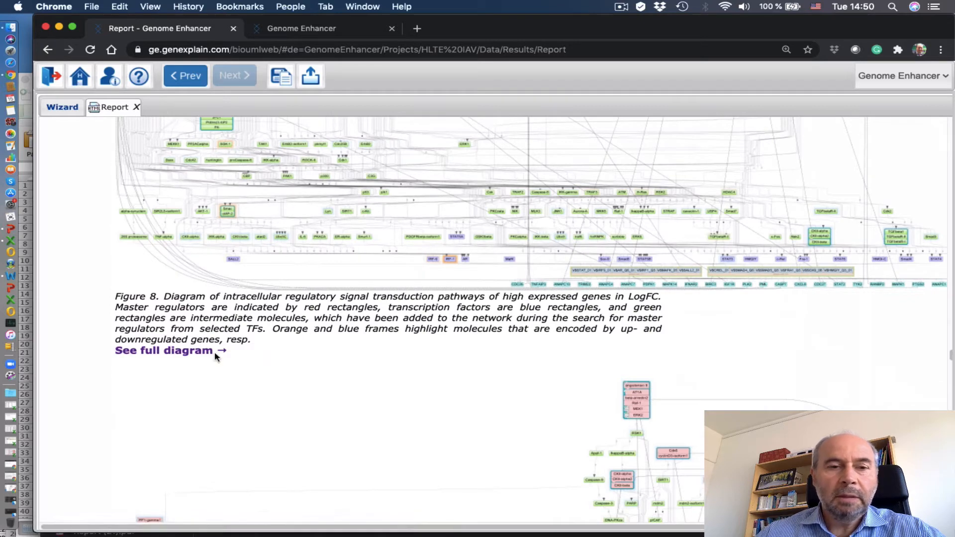
{"action": "left_click", "coordinate": [191, 354]}
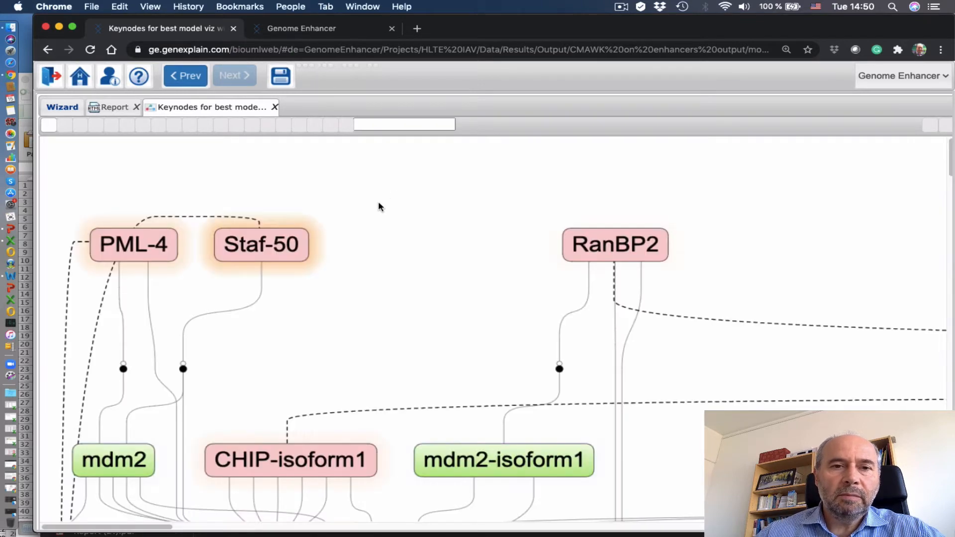
{"action": "left_click", "coordinate": [465, 78]}
{"action": "left_click", "coordinate": [466, 79]}
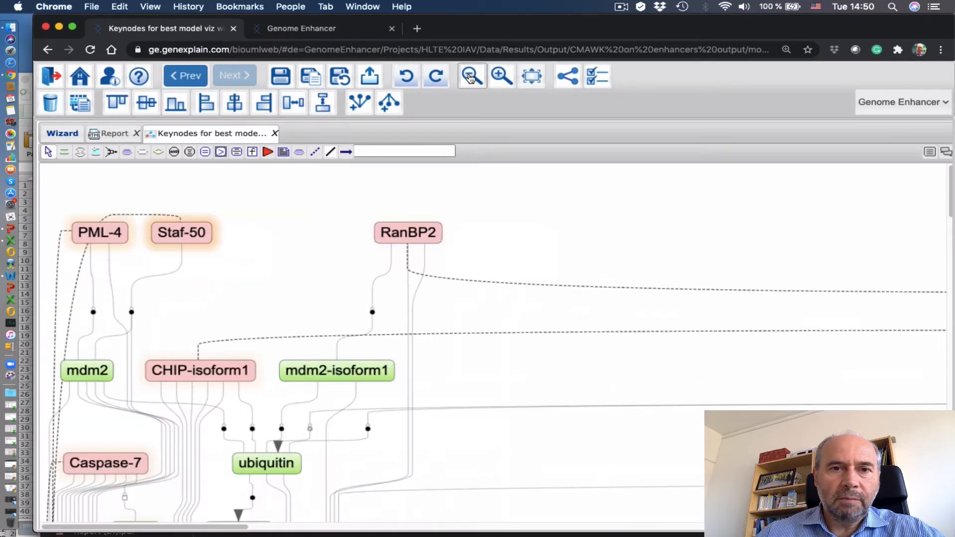
{"action": "left_click", "coordinate": [465, 79]}
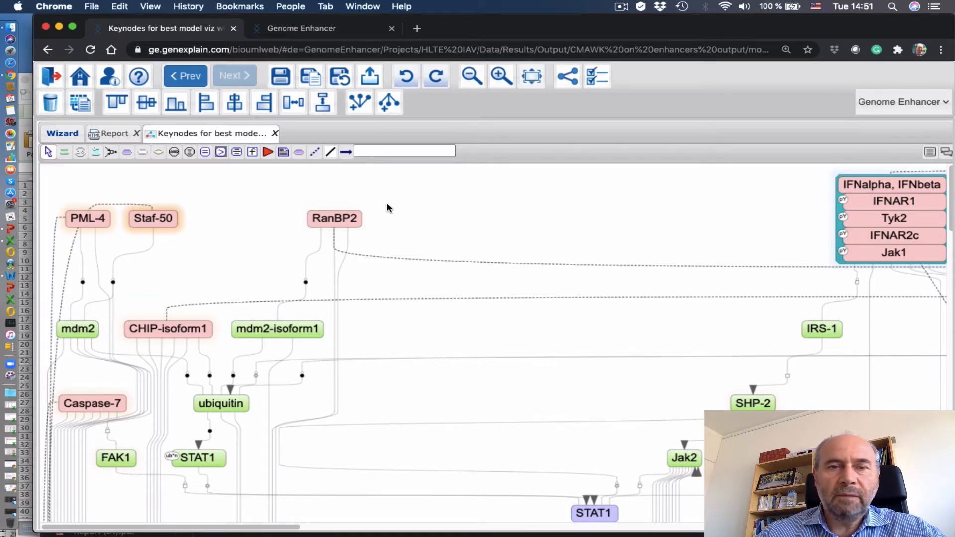
- Switch the perspective from Genome Enhancer to Platform and dismiss the welcome message
{"action": "left_click", "coordinate": [893, 103]}
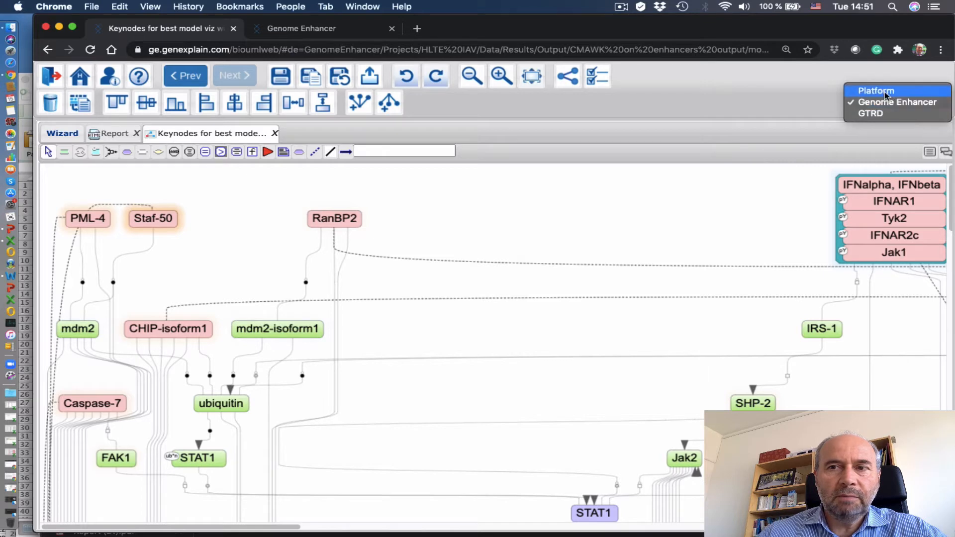
{"action": "left_click", "coordinate": [876, 90]}
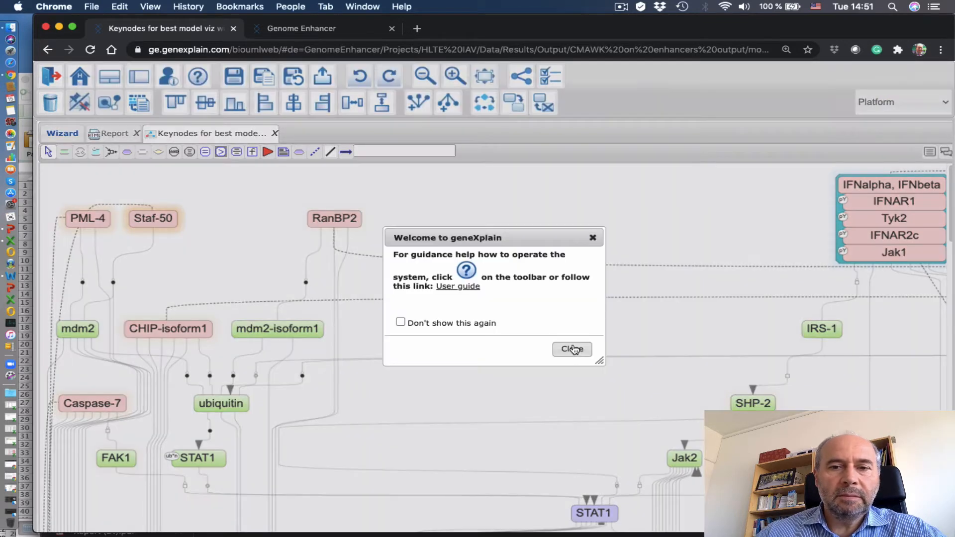
{"action": "left_click", "coordinate": [576, 353]}
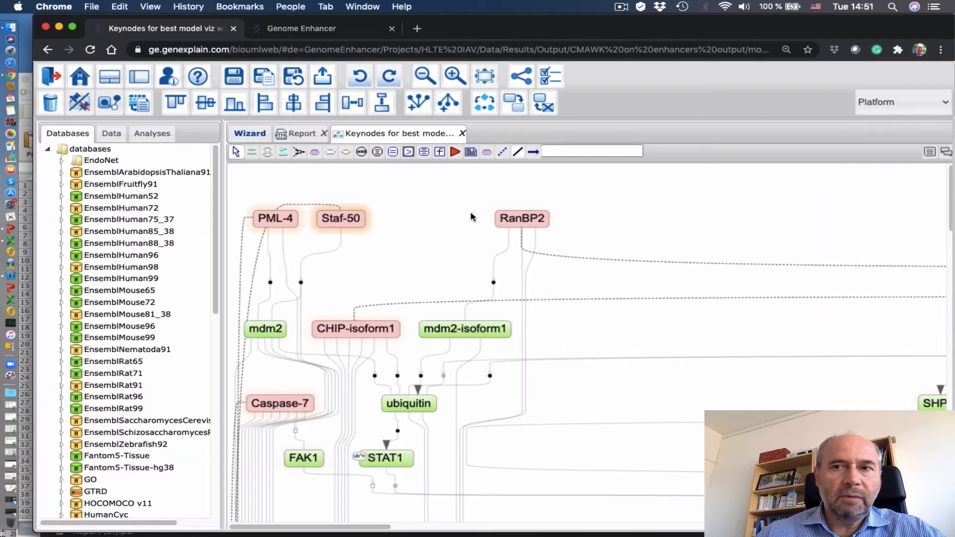
- Locate the open keynodes diagram in the project's data tree and widen the tree so item names are readable
{"action": "left_click", "coordinate": [111, 133]}
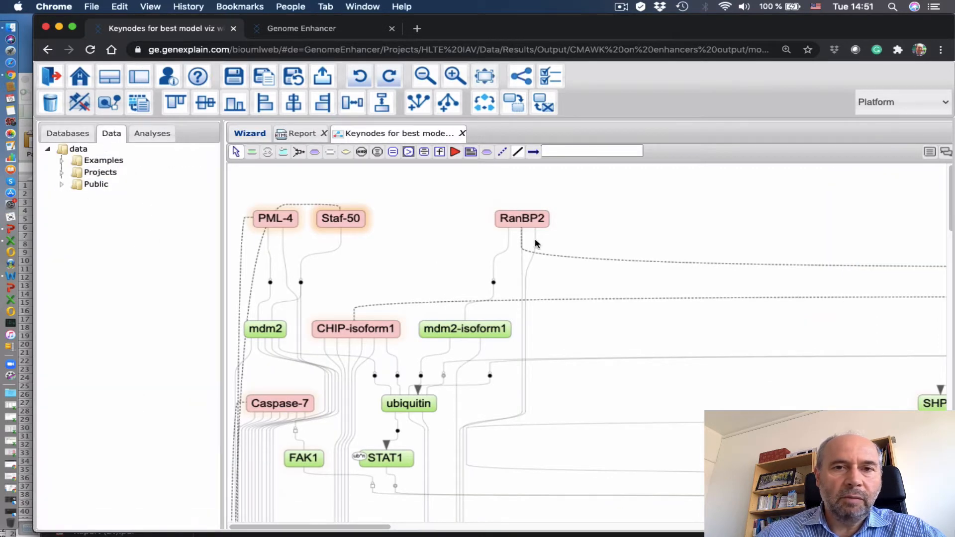
{"action": "right_click", "coordinate": [382, 133]}
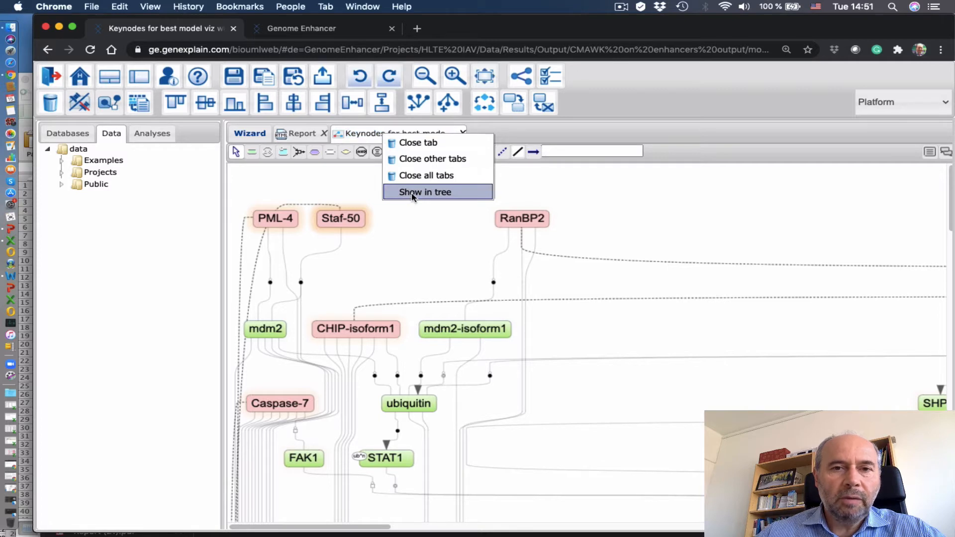
{"action": "left_click", "coordinate": [411, 194]}
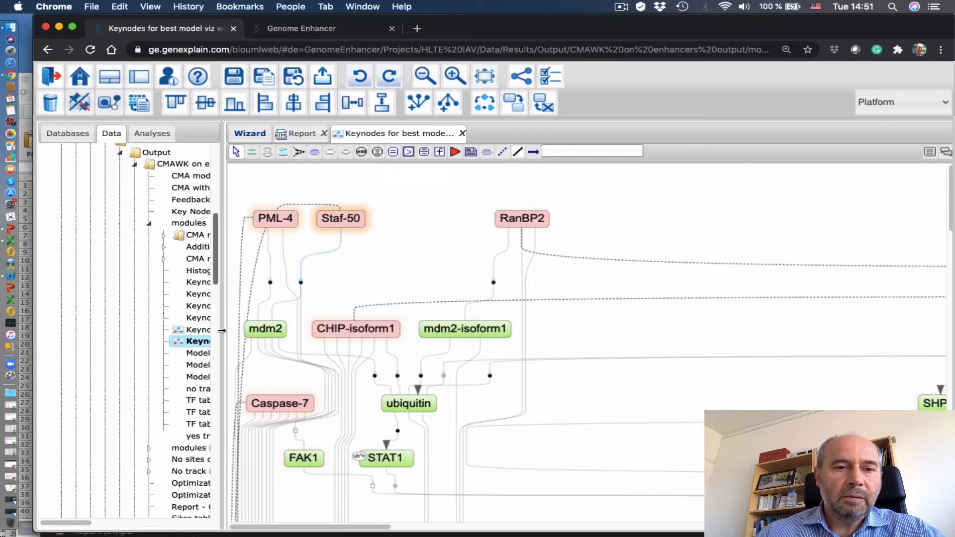
{"action": "left_click_drag", "start_coordinate": [222, 331], "coordinate": [388, 330]}
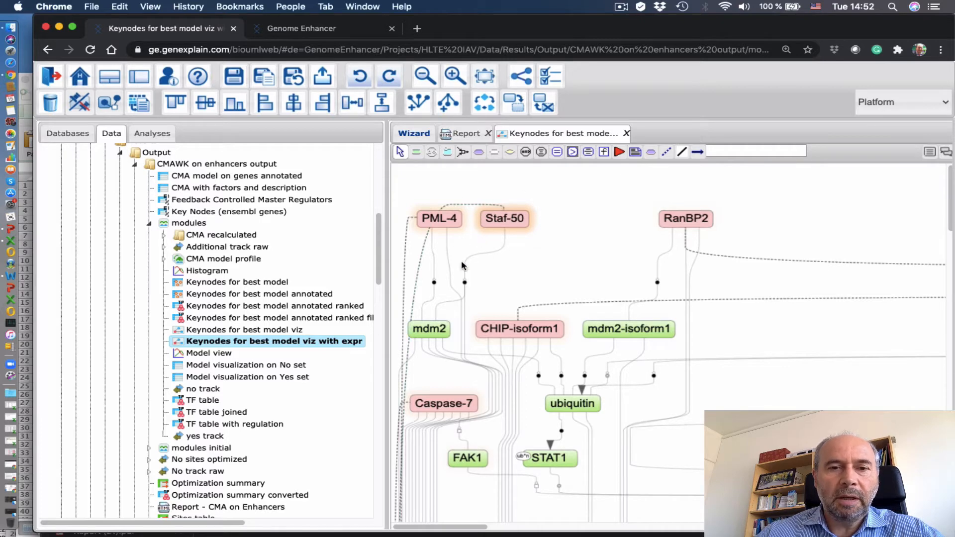
- Open the "Keynodes for best model viz" diagram and display its source analysis and parameters in an enlarged information area
{"action": "left_click", "coordinate": [285, 330]}
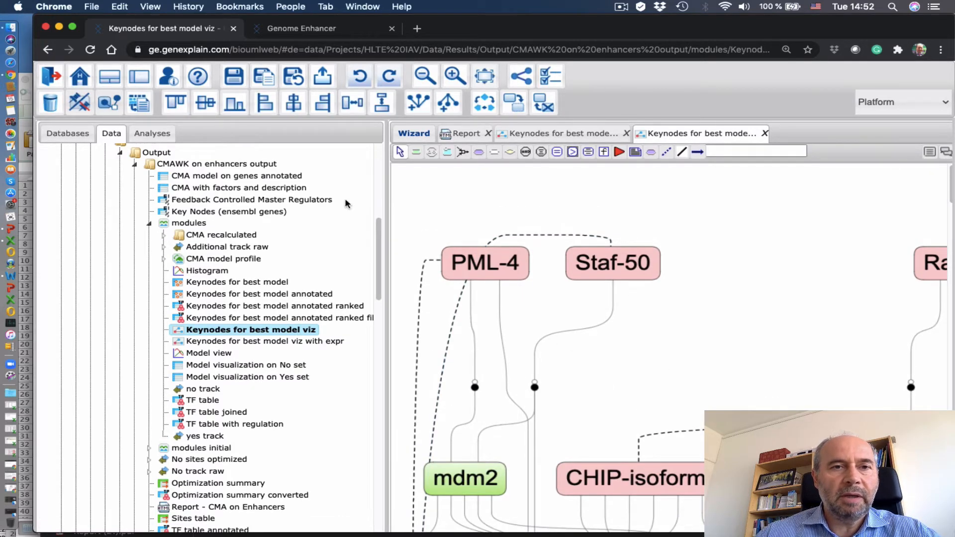
{"action": "left_click", "coordinate": [110, 78]}
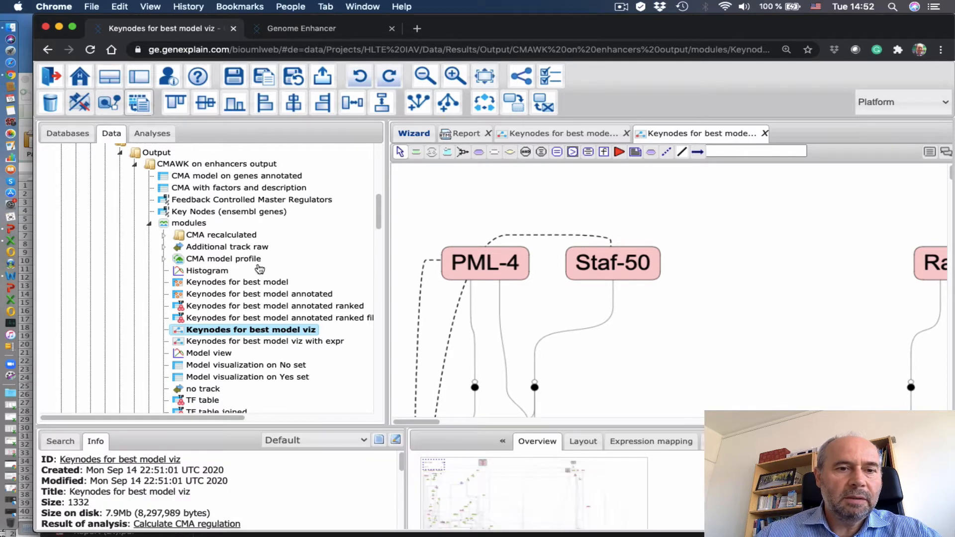
{"action": "left_click_drag", "start_coordinate": [273, 426], "coordinate": [269, 380]}
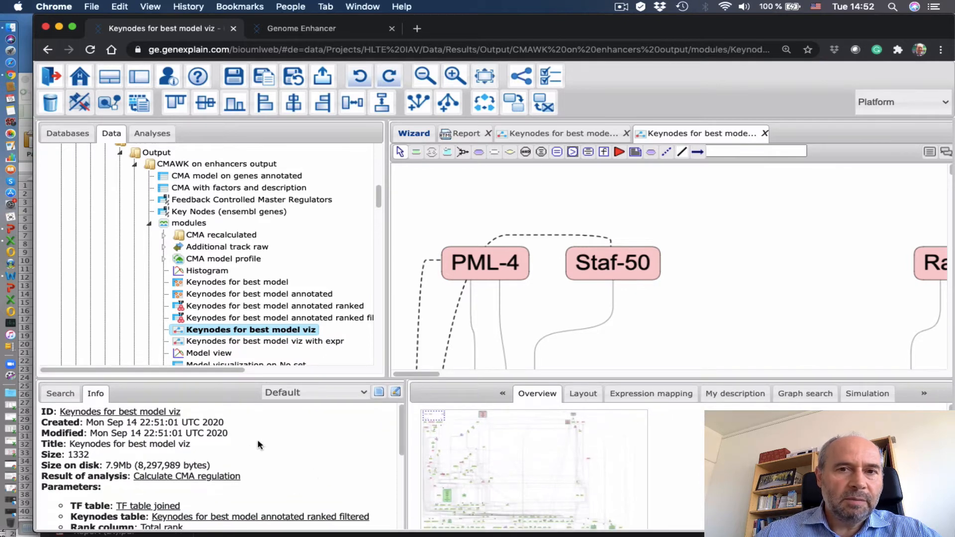
{"action": "scroll", "coordinate": [216, 481], "scroll_direction": "down", "scroll_amount": 2}
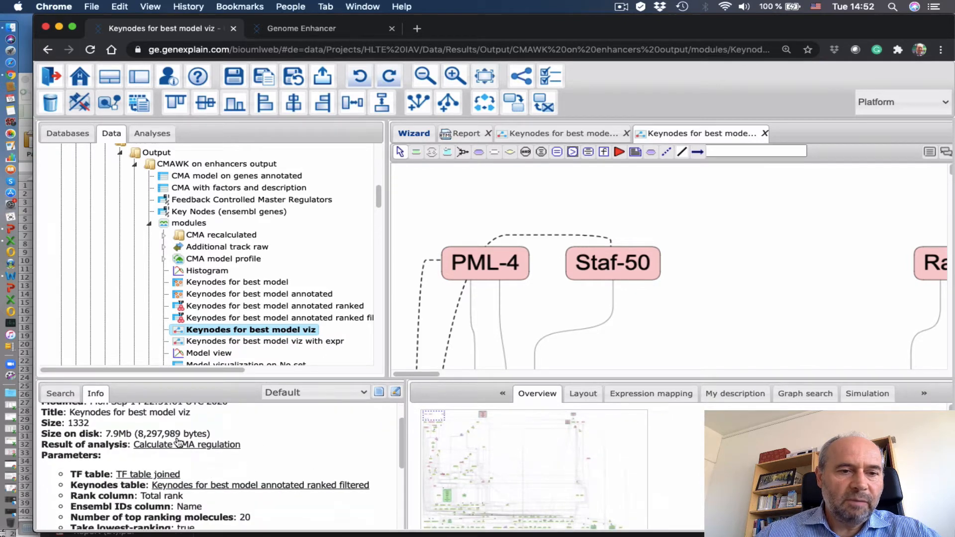
{"action": "left_click_drag", "start_coordinate": [229, 379], "coordinate": [228, 312]}
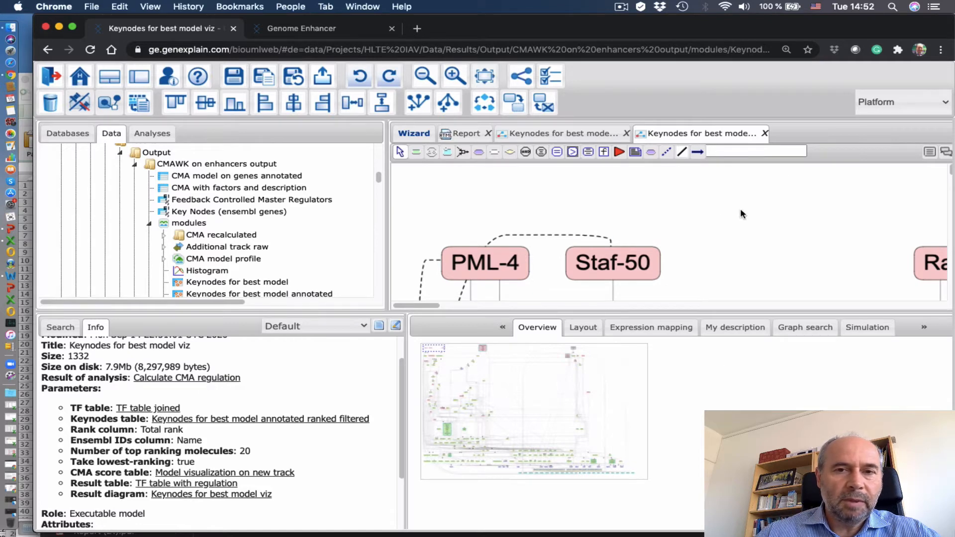
{"action": "scroll", "coordinate": [709, 218], "scroll_direction": "down", "scroll_amount": 2}
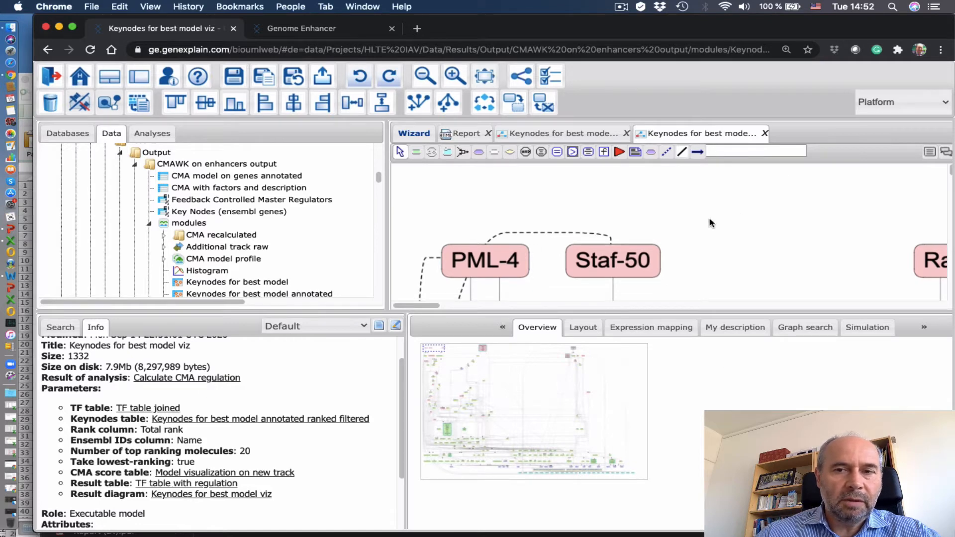
- Open the diagram's source analysis, Calculate CMA regulation, and set the number of top ranking molecules to 6
{"action": "left_click", "coordinate": [214, 381]}
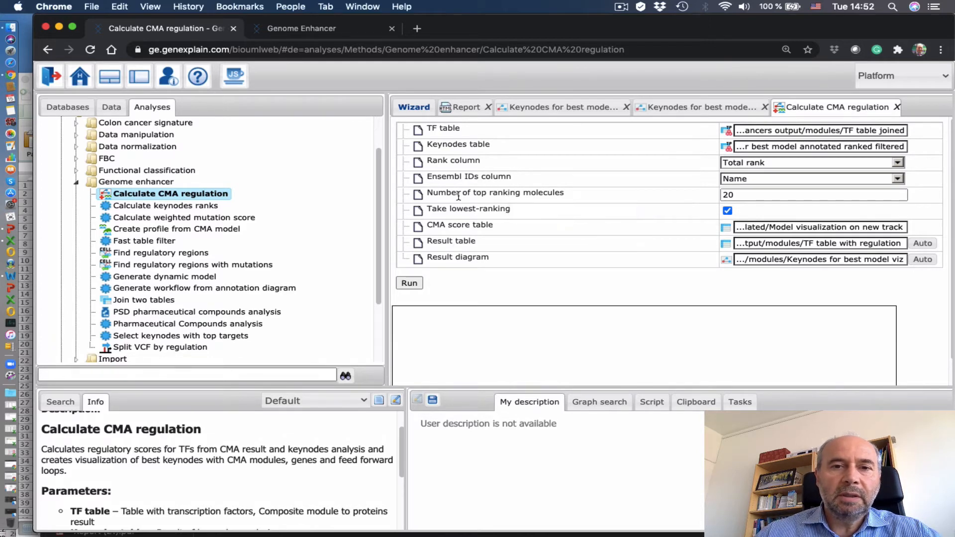
{"action": "left_click", "coordinate": [741, 195]}
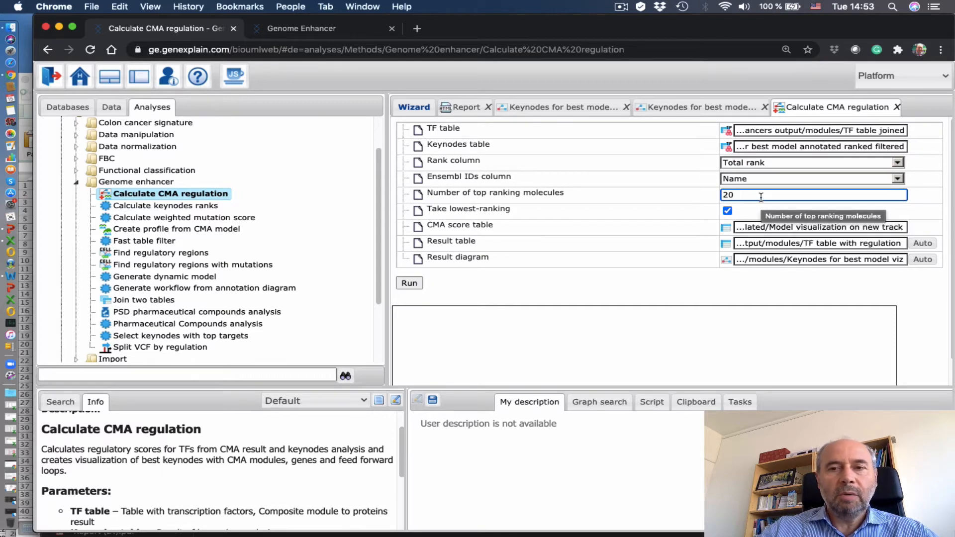
{"action": "key", "text": "BackSpace"}
{"action": "key", "text": "BackSpace"}
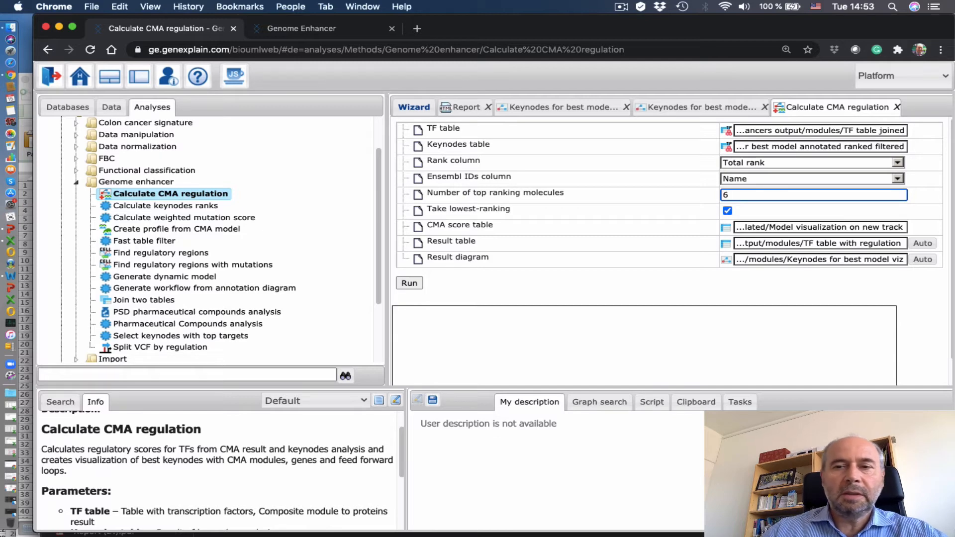
{"action": "left_click", "coordinate": [601, 258]}
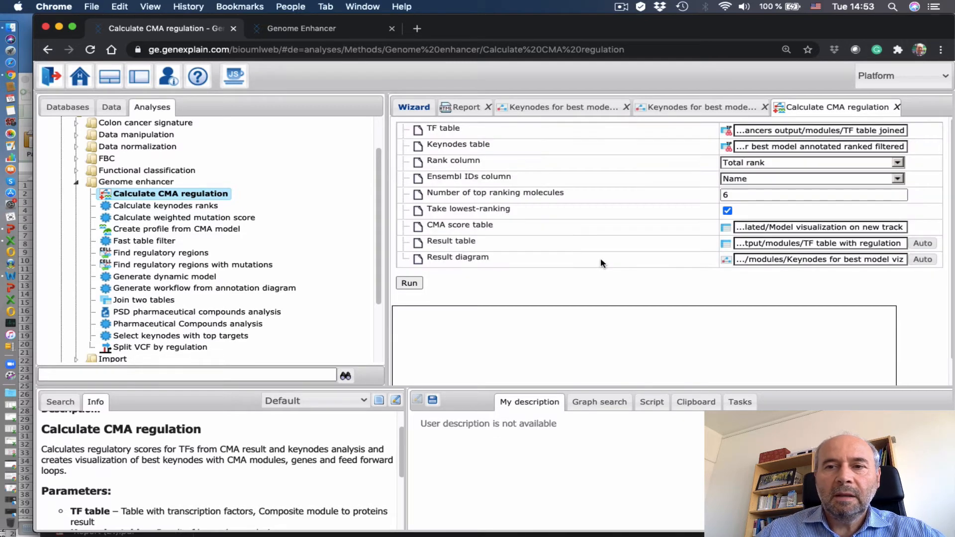
- Set the analysis's result table name to "TF table with regulation v2"
{"action": "left_click", "coordinate": [851, 244]}
{"action": "left_click", "coordinate": [469, 377]}
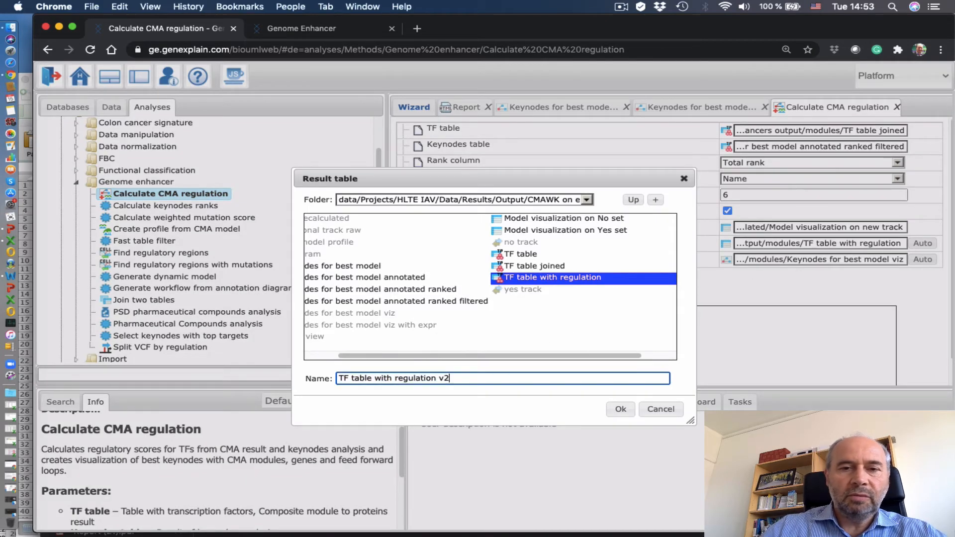
{"action": "left_click", "coordinate": [621, 409]}
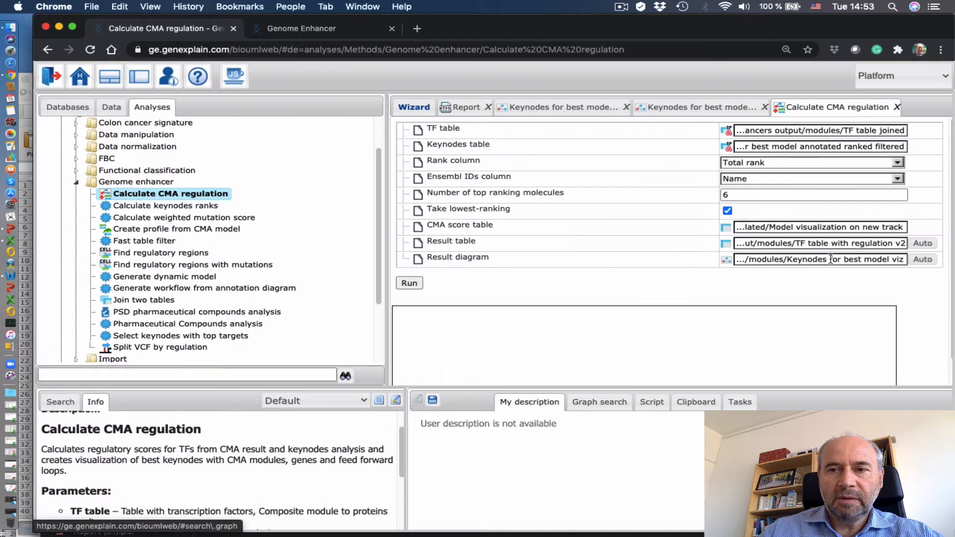
- Name the result diagram "Keynodes for best model viz v2" and run the Calculate CMA regulation analysis
{"action": "left_click", "coordinate": [821, 259]}
{"action": "left_click", "coordinate": [466, 378]}
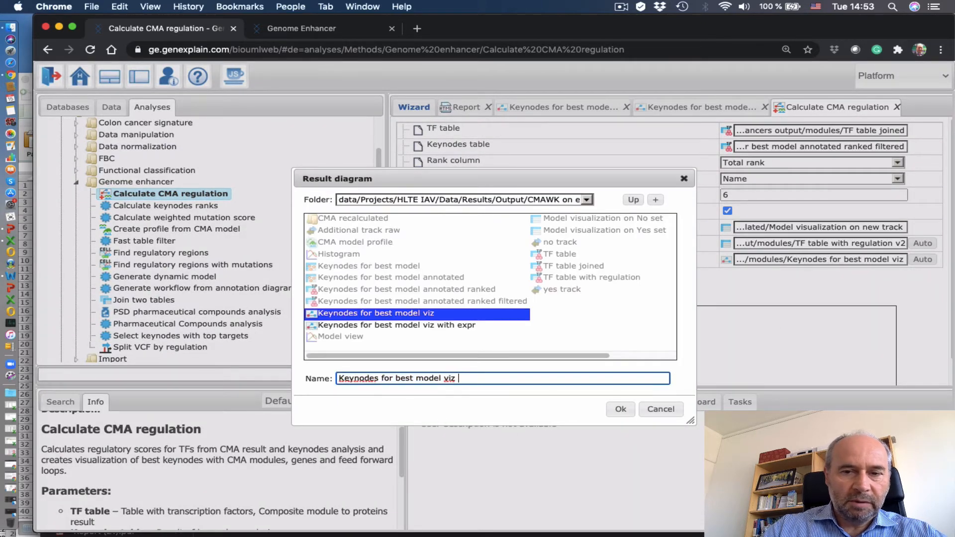
{"action": "type", "text": "v2"}
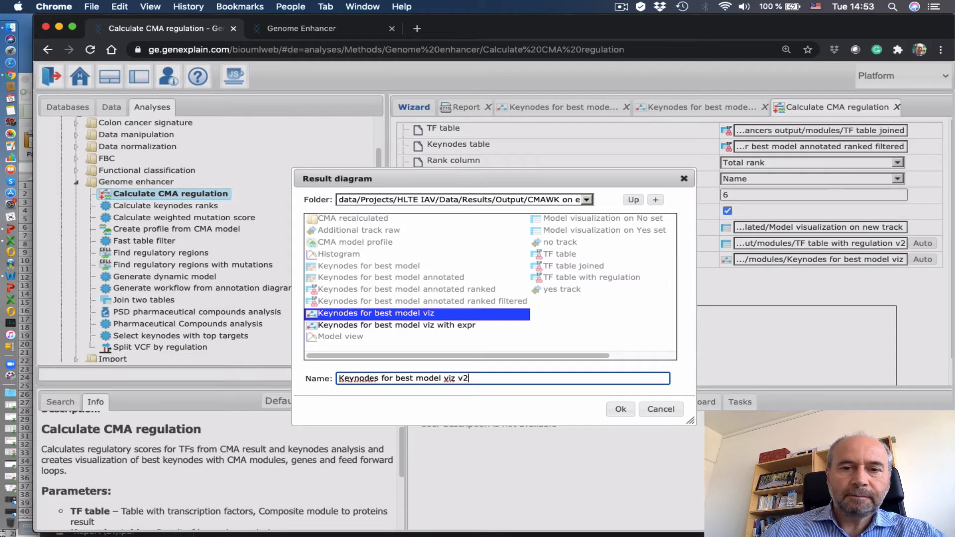
{"action": "left_click", "coordinate": [619, 410]}
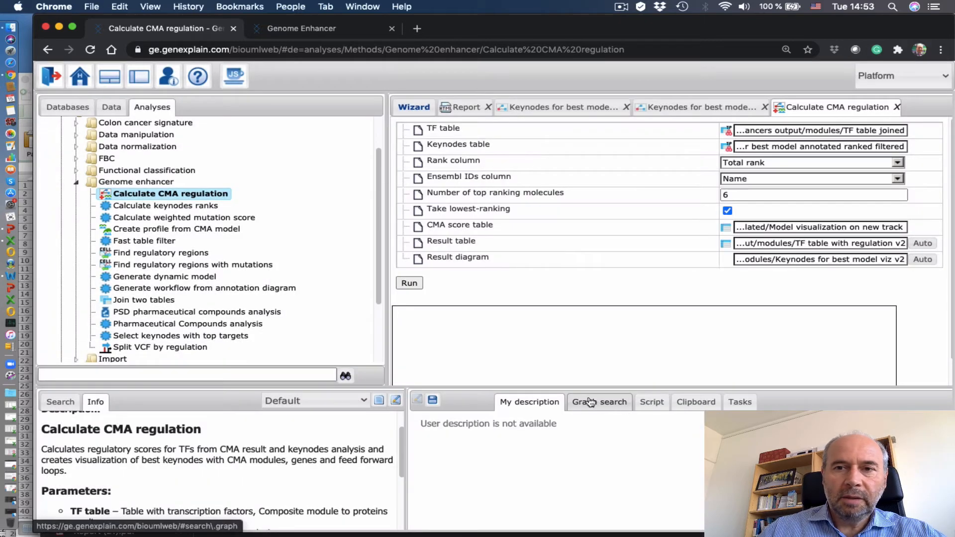
{"action": "left_click", "coordinate": [411, 284]}
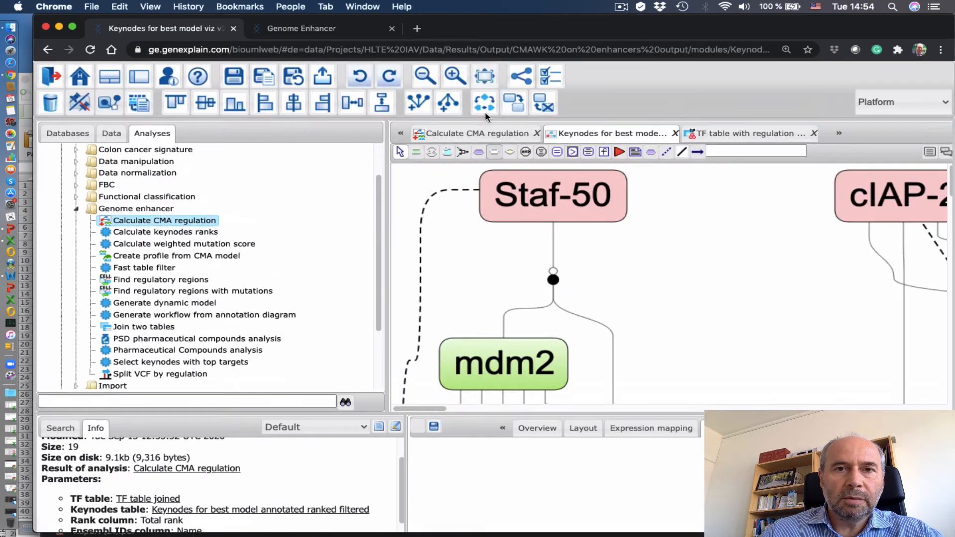
- Examine the new keynodes diagram from the master regulators down to the transcription factors, modules and target genes
{"action": "left_click", "coordinate": [426, 79]}
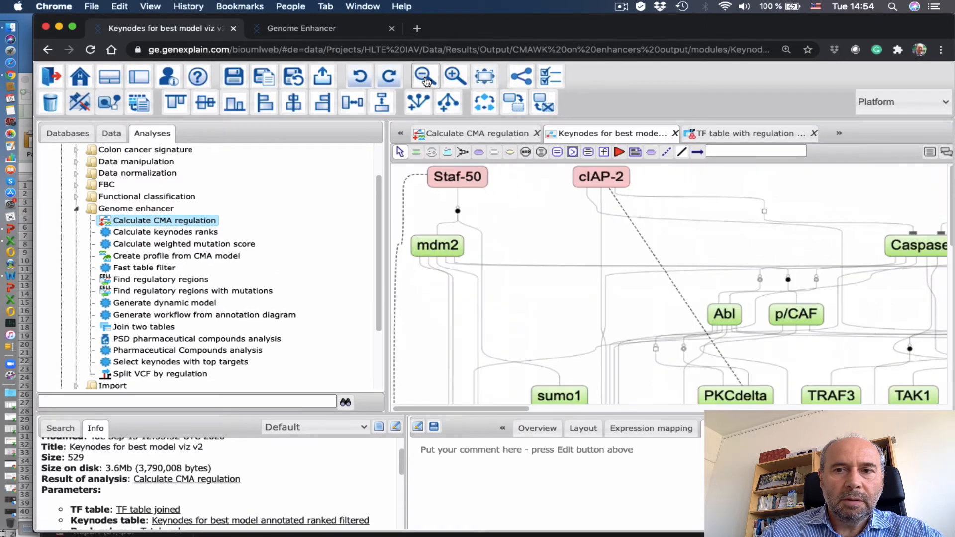
{"action": "scroll", "coordinate": [644, 371], "scroll_direction": "down", "scroll_amount": 3}
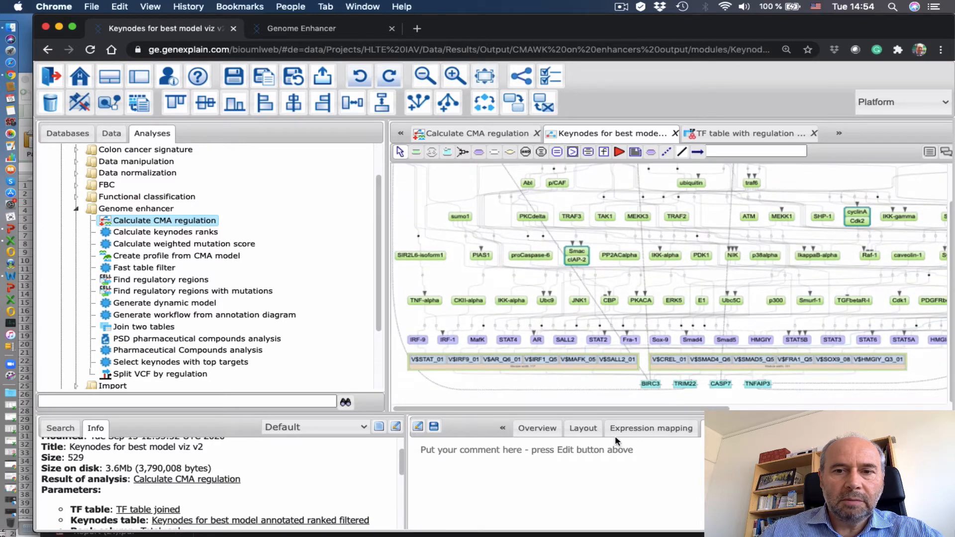
{"action": "scroll", "coordinate": [633, 413], "scroll_direction": "right", "scroll_amount": 1}
{"action": "left_click_drag", "start_coordinate": [634, 412], "coordinate": [832, 408]}
{"action": "scroll", "coordinate": [658, 298], "scroll_direction": "left", "scroll_amount": 10}
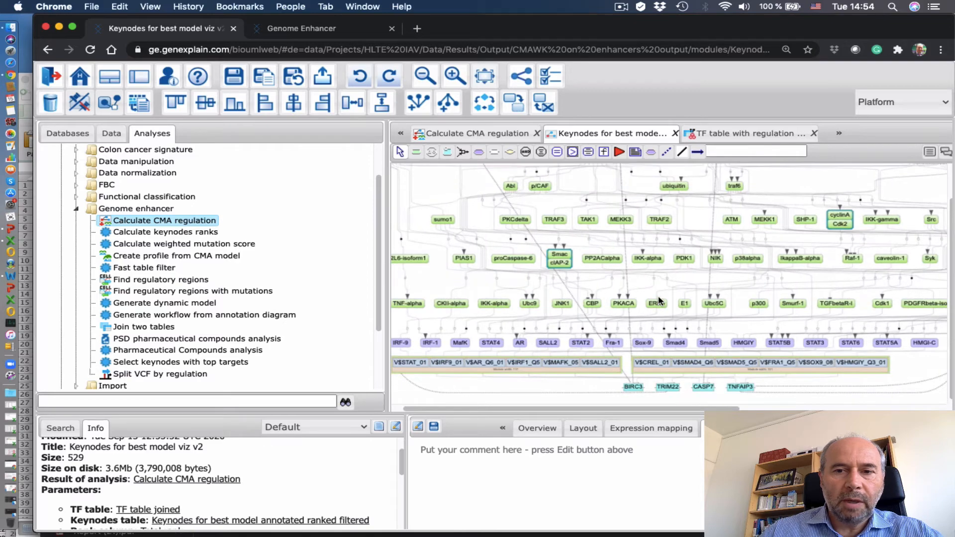
{"action": "scroll", "coordinate": [658, 298], "scroll_direction": "up", "scroll_amount": 2}
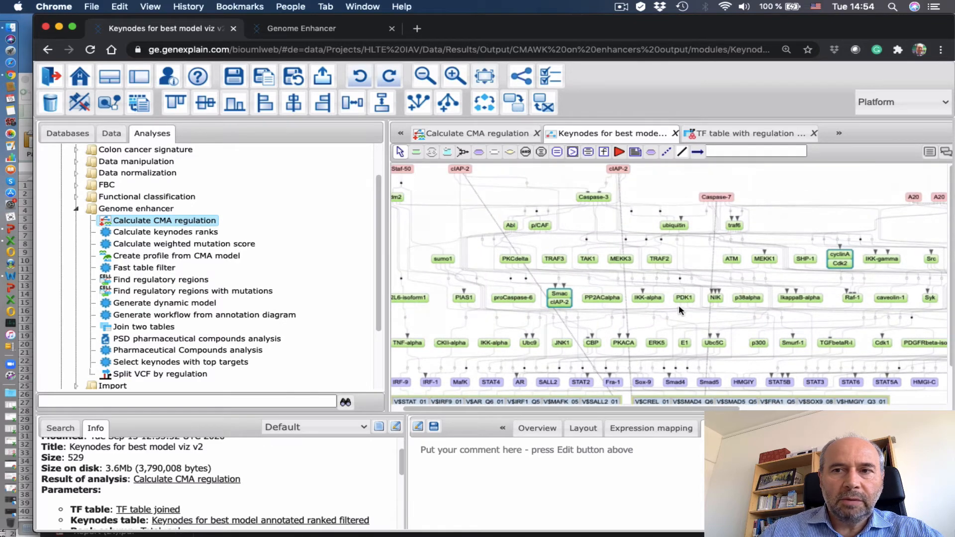
{"action": "scroll", "coordinate": [679, 306], "scroll_direction": "down", "scroll_amount": 2}
{"action": "mouse_move", "coordinate": [656, 411]}
{"action": "left_mouse_down"}
{"action": "mouse_move", "coordinate": [687, 411]}
{"action": "mouse_move", "coordinate": [665, 411]}
{"action": "mouse_move", "coordinate": [669, 404]}
{"action": "left_mouse_up"}
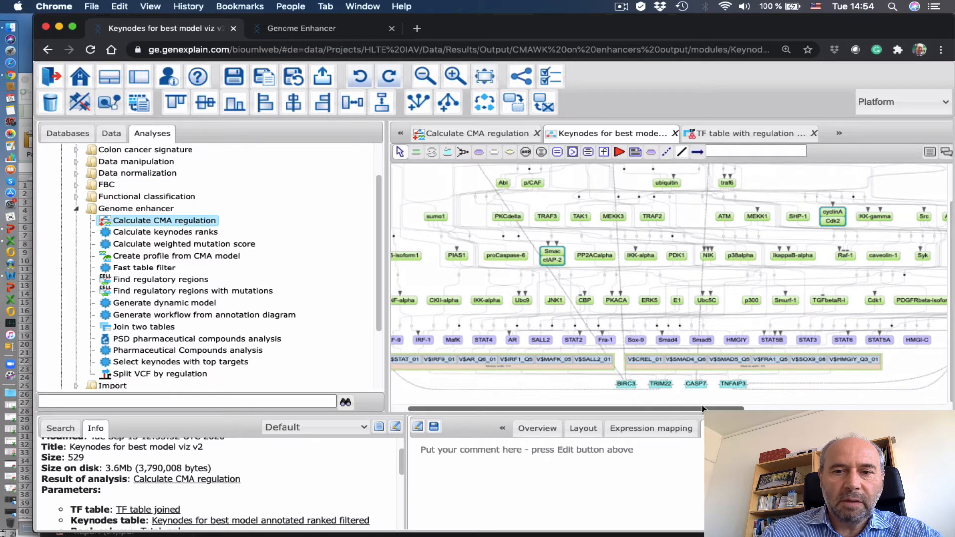
{"action": "scroll", "coordinate": [703, 405], "scroll_direction": "left", "scroll_amount": 3}
{"action": "scroll", "coordinate": [620, 259], "scroll_direction": "up", "scroll_amount": 2}
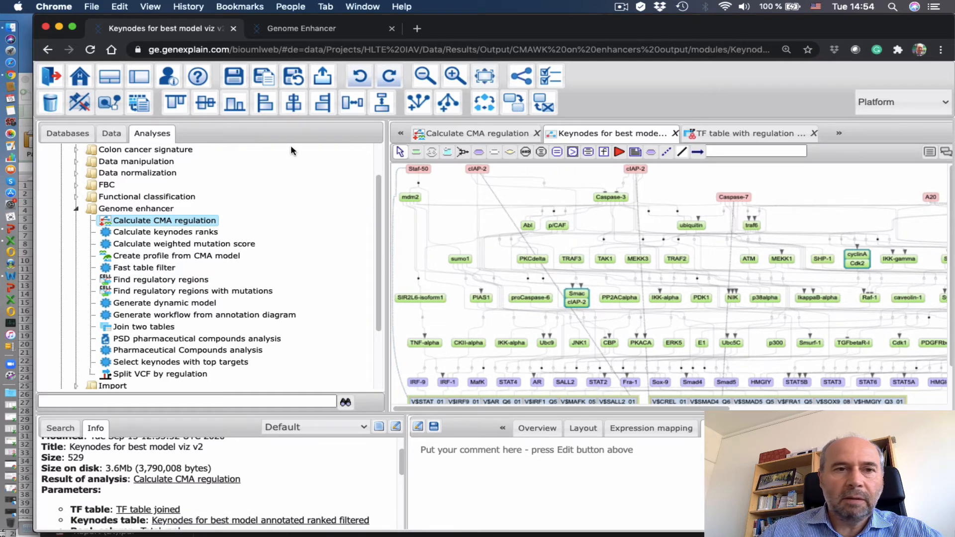
- Open the source analysis of "Keynodes for best model viz with expr", Add expression values, and set its input diagram to "Keynodes for best model viz v2"
{"action": "left_click", "coordinate": [111, 133]}
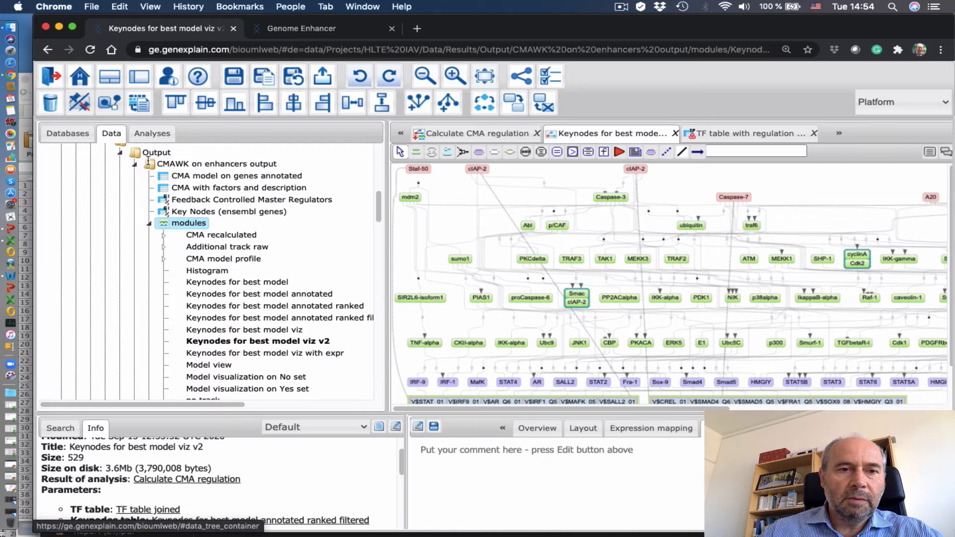
{"action": "left_click", "coordinate": [291, 353]}
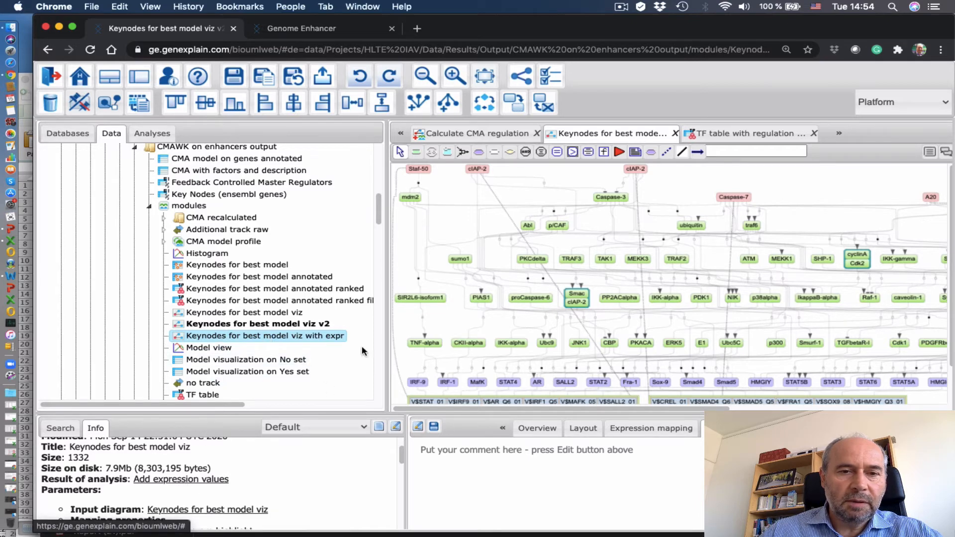
{"action": "left_click_drag", "start_coordinate": [272, 413], "coordinate": [269, 380]}
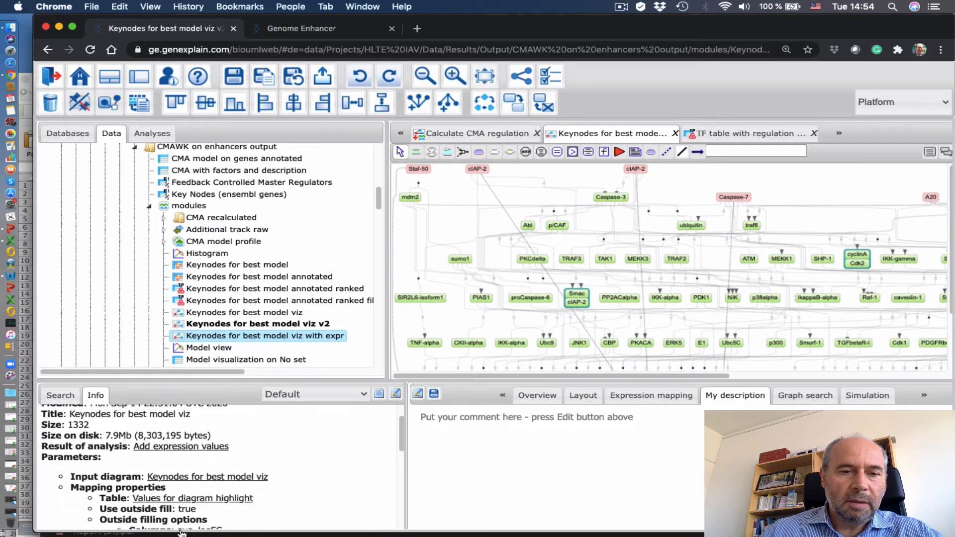
{"action": "left_click", "coordinate": [181, 449]}
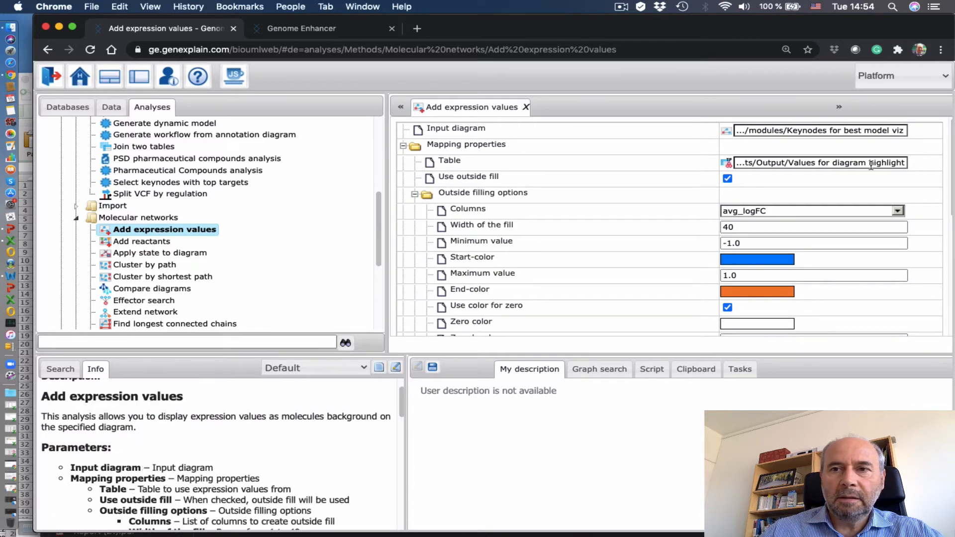
{"action": "left_click", "coordinate": [114, 110]}
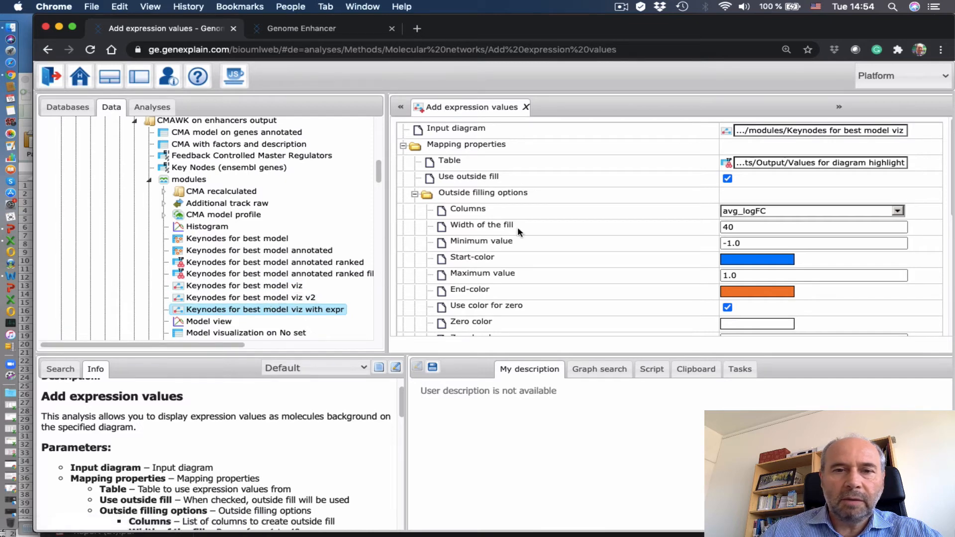
{"action": "left_click_drag", "start_coordinate": [295, 302], "coordinate": [834, 141]}
- Name the output diagram "Keynodes for best model viz v2 with expr" and run the Add expression values analysis
{"action": "scroll", "coordinate": [599, 260], "scroll_direction": "down", "scroll_amount": 10}
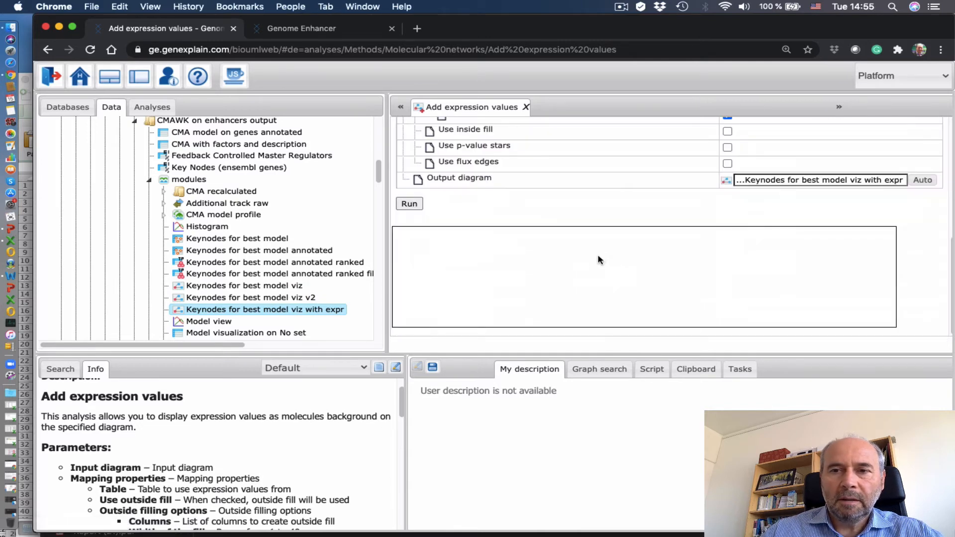
{"action": "left_click", "coordinate": [896, 179]}
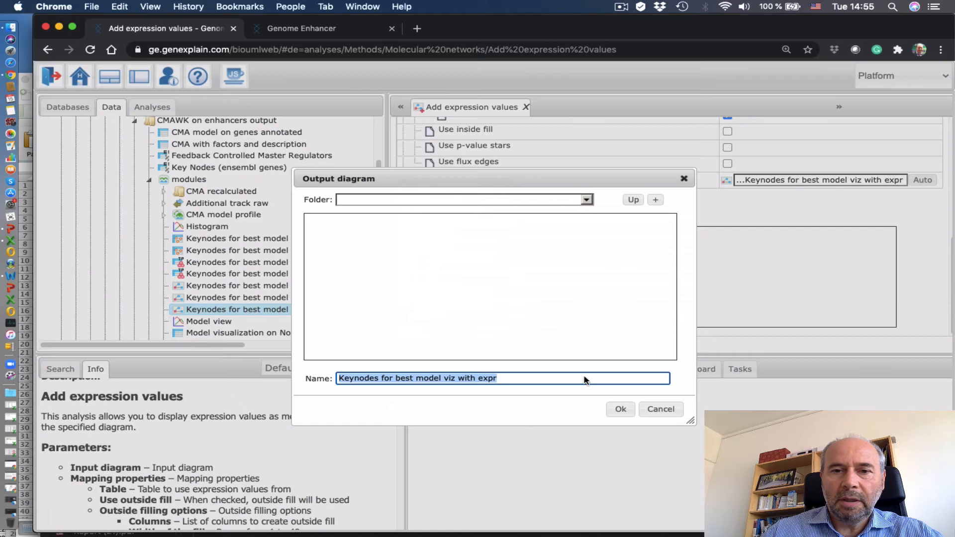
{"action": "left_click", "coordinate": [455, 379]}
{"action": "type", "text": "v2"}
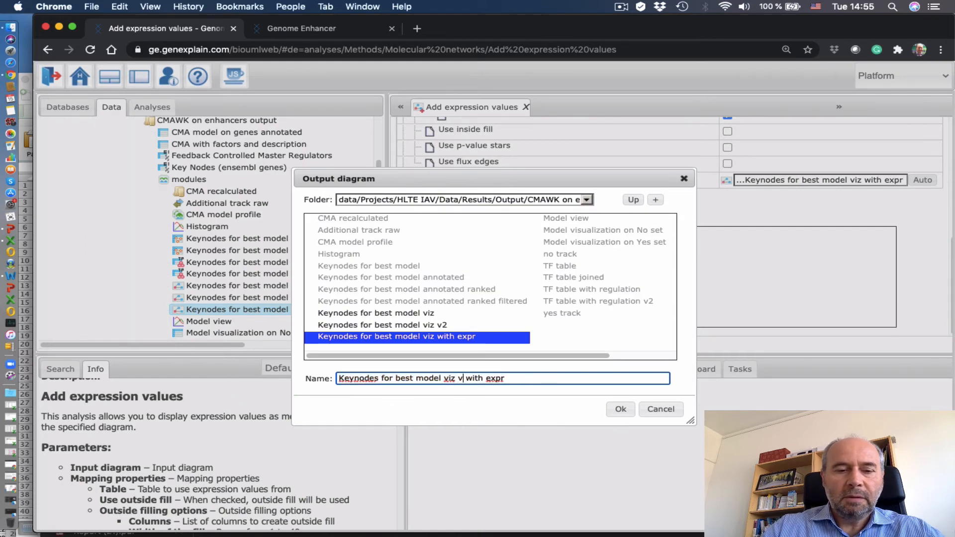
{"action": "left_click", "coordinate": [619, 408]}
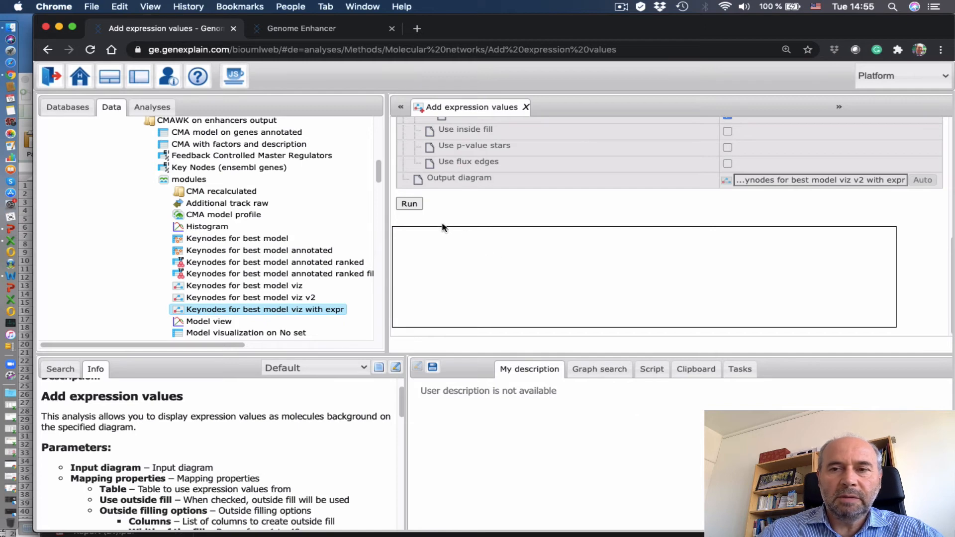
{"action": "left_click", "coordinate": [410, 205]}
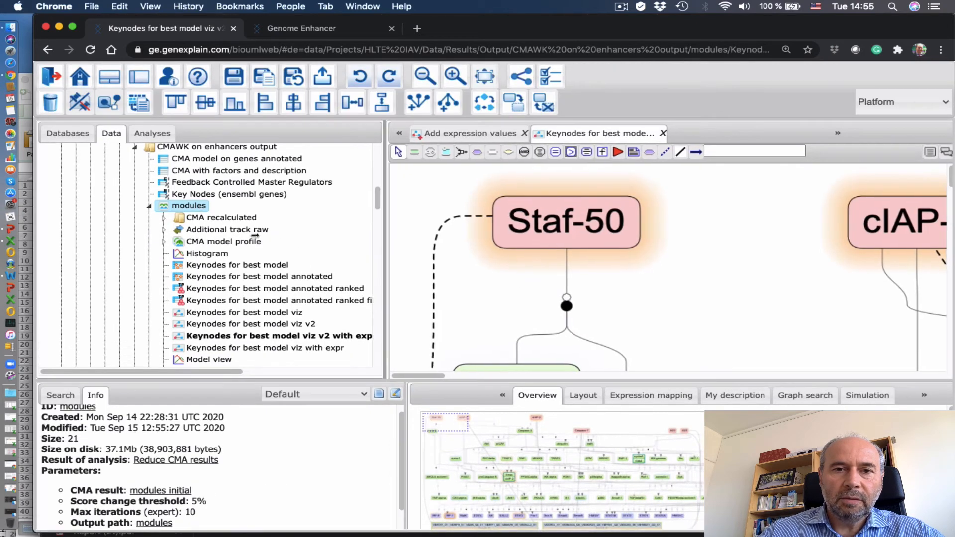
- Widen the view of the new expression diagram and show its expression mapping settings in an enlarged area
{"action": "left_click_drag", "start_coordinate": [390, 256], "coordinate": [225, 235]}
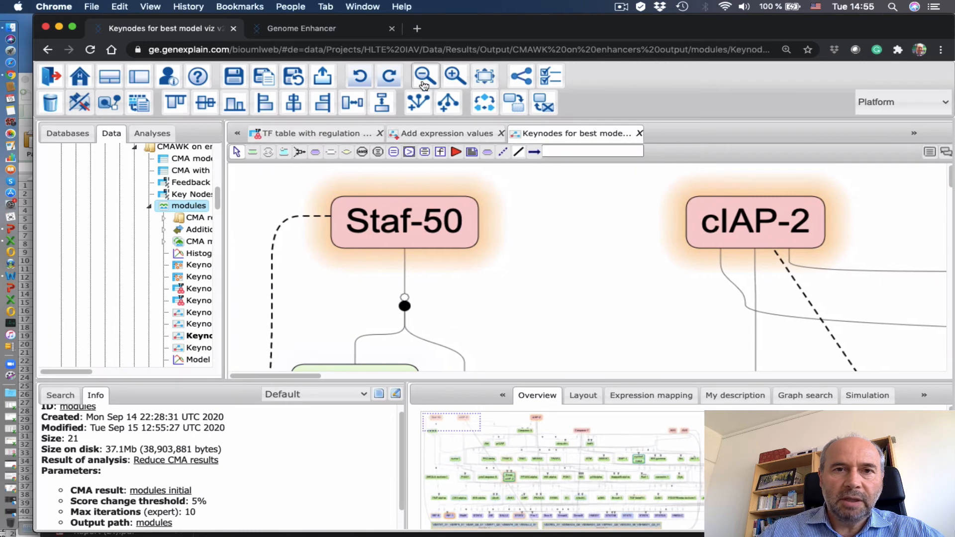
{"action": "left_click", "coordinate": [424, 83]}
{"action": "left_click", "coordinate": [424, 83]}
{"action": "left_click", "coordinate": [424, 84]}
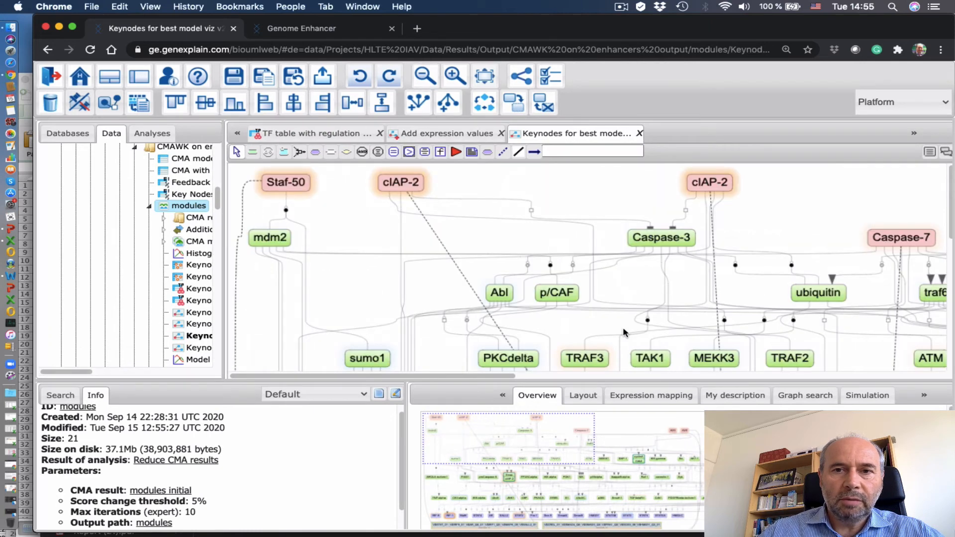
{"action": "left_click_drag", "start_coordinate": [764, 335], "coordinate": [730, 266]}
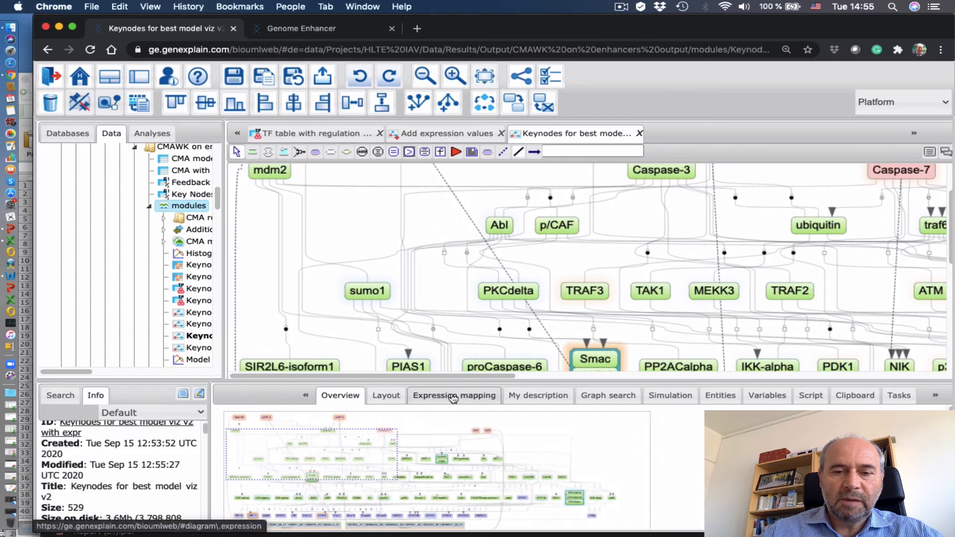
{"action": "left_click", "coordinate": [456, 395]}
{"action": "left_click_drag", "start_coordinate": [439, 378], "coordinate": [422, 263]}
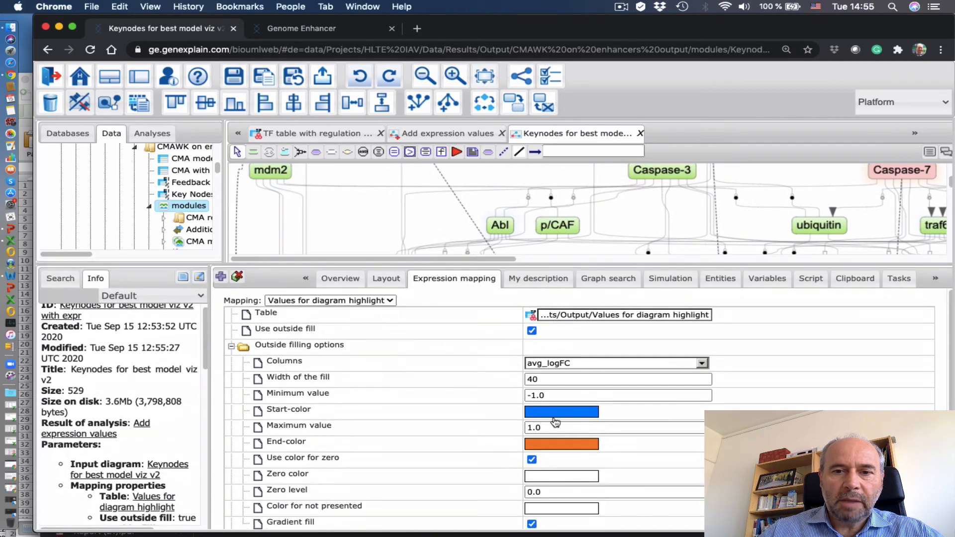
- Set the outside fill's maximum value to 0.8 and its minimum value to -0.8 in the expression mapping
{"action": "left_click", "coordinate": [531, 427]}
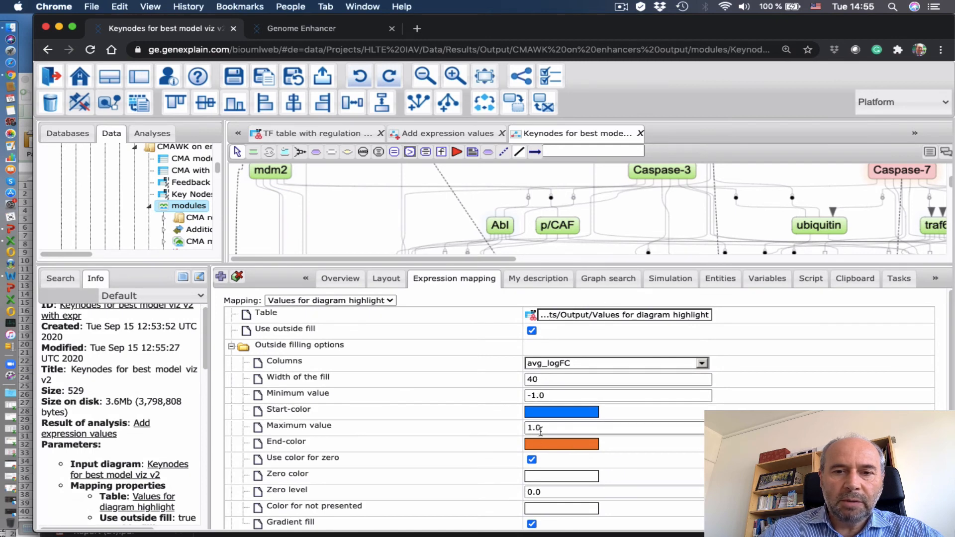
{"action": "left_click", "coordinate": [531, 428]}
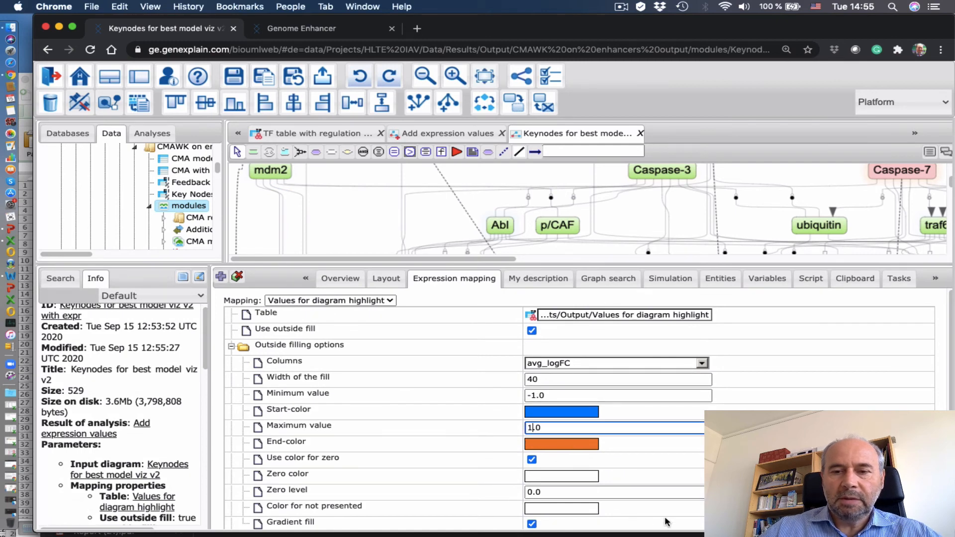
{"action": "key", "text": "BackSpace"}
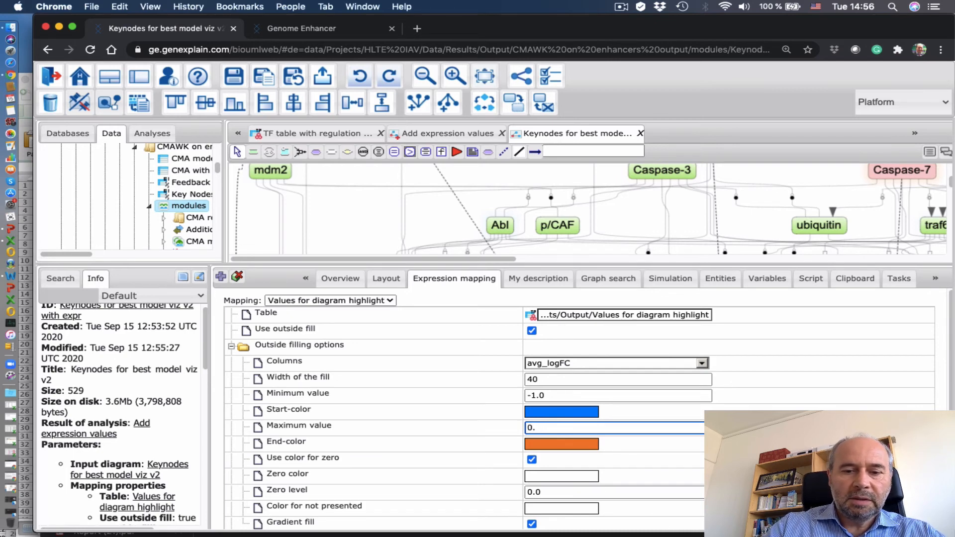
{"action": "key", "text": "shift+Tab"}
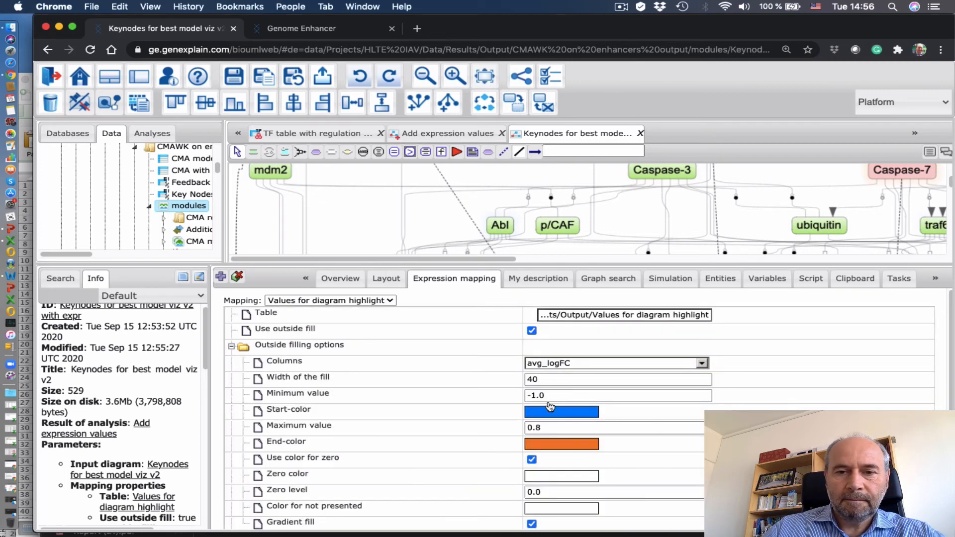
{"action": "left_click", "coordinate": [532, 395]}
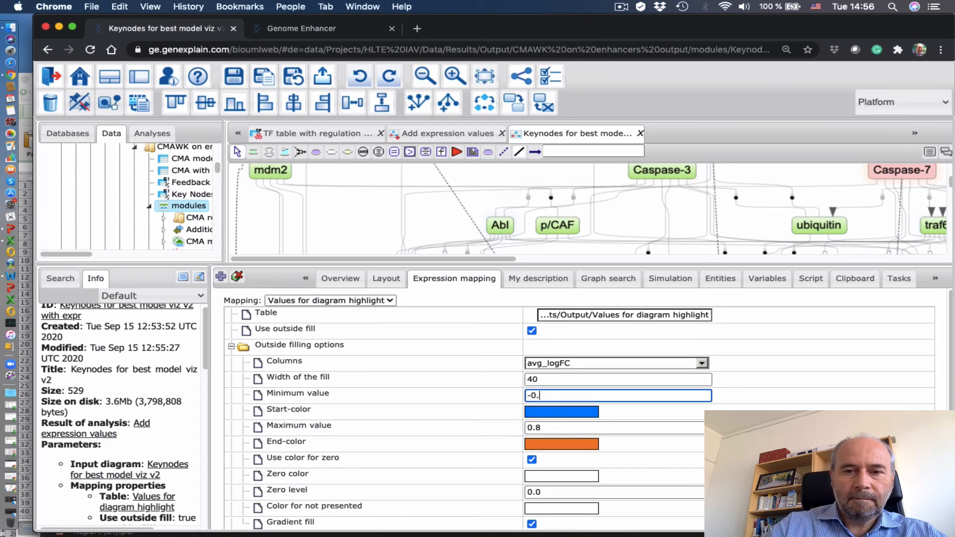
{"action": "key", "text": "Return"}
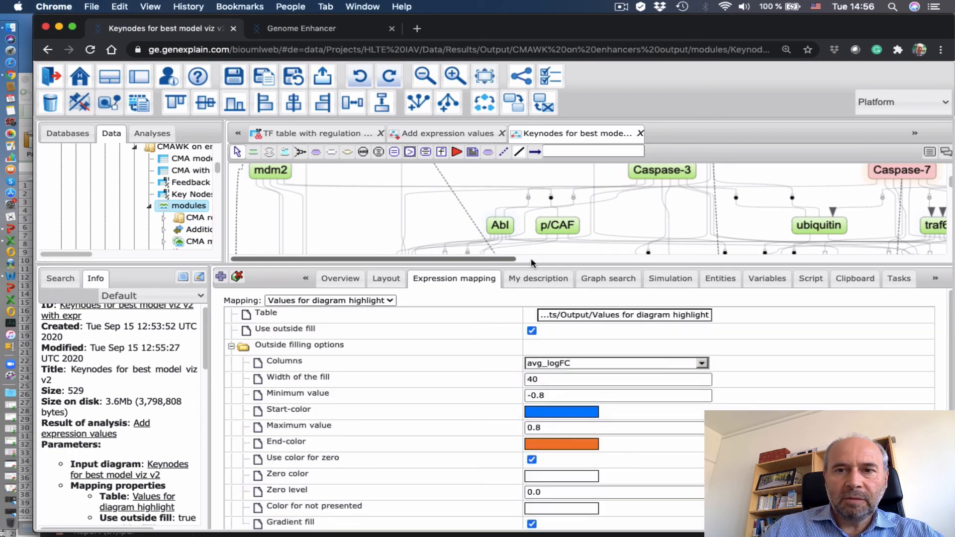
- Enlarge the diagram area and examine the expression highlighting from the master regulators down to the target genes
{"action": "left_click_drag", "start_coordinate": [531, 263], "coordinate": [530, 409]}
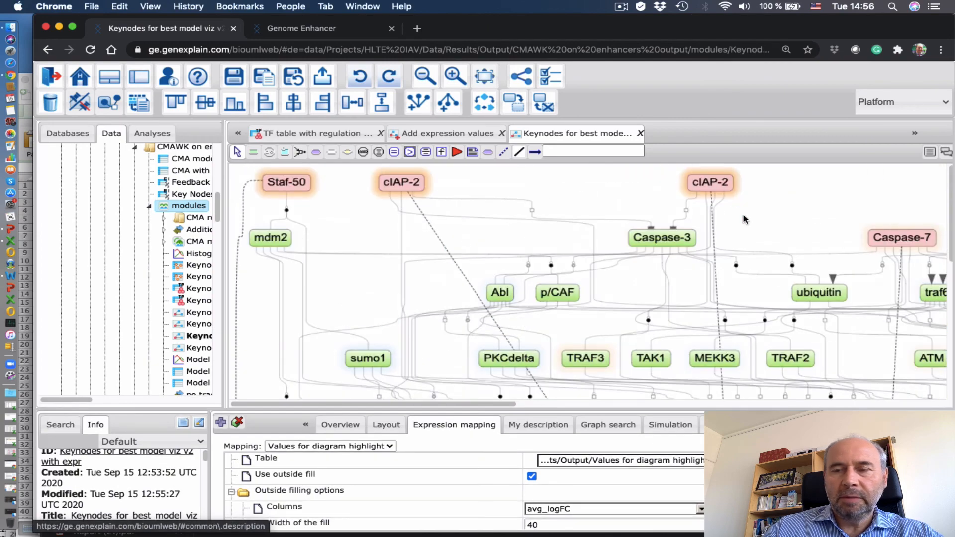
{"action": "scroll", "coordinate": [657, 310], "scroll_direction": "down", "scroll_amount": 10}
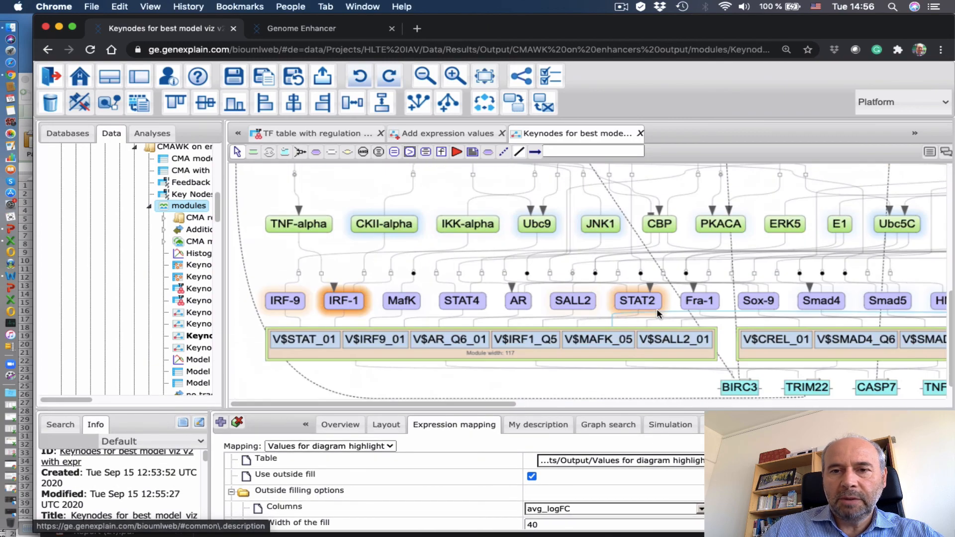
{"action": "scroll", "coordinate": [657, 309], "scroll_direction": "down", "scroll_amount": 1}
{"action": "left_click_drag", "start_coordinate": [451, 404], "coordinate": [476, 406]}
{"action": "scroll", "coordinate": [477, 275], "scroll_direction": "up", "scroll_amount": 10}
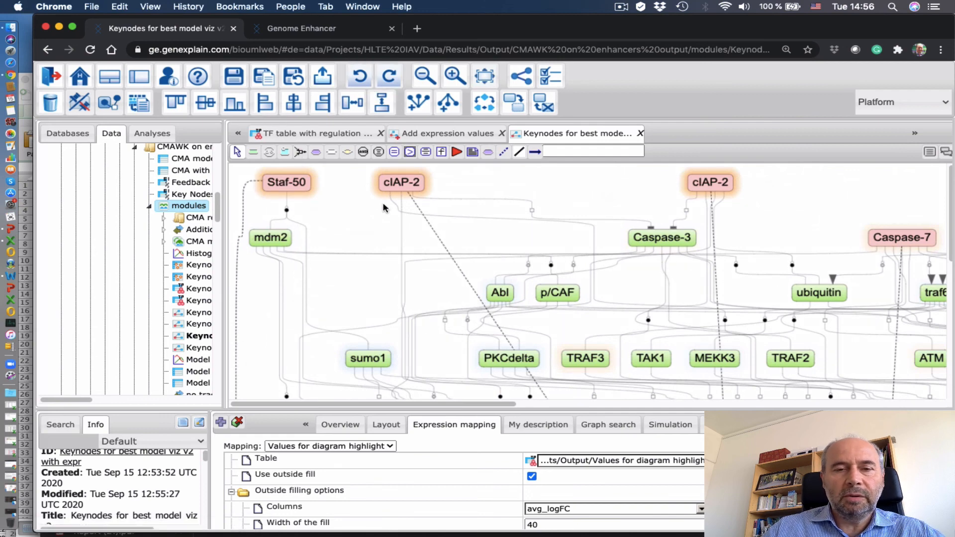
- Start exporting the expression diagram and choose Portable Network Graphics (*.png) as the format
{"action": "left_click", "coordinate": [322, 79]}
{"action": "left_click", "coordinate": [560, 289]}
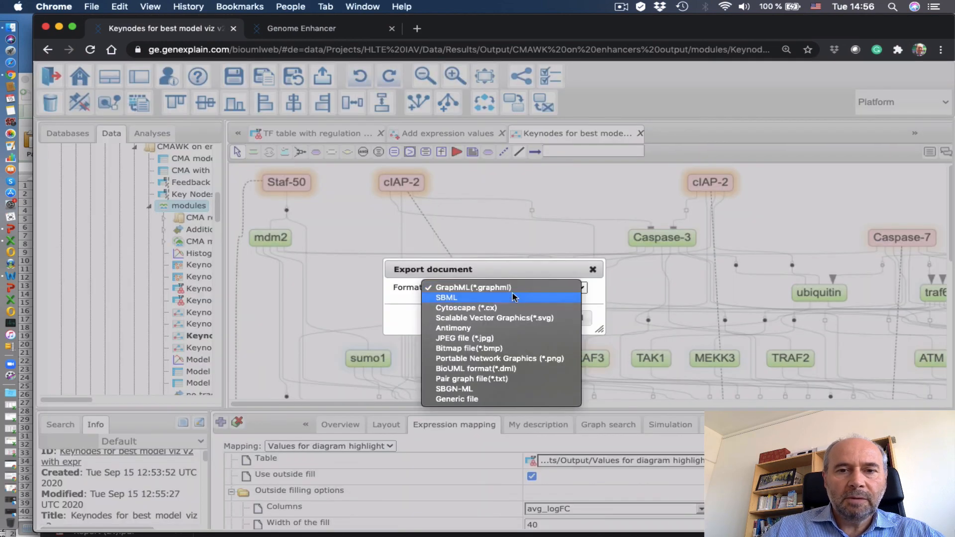
{"action": "left_click", "coordinate": [505, 359]}
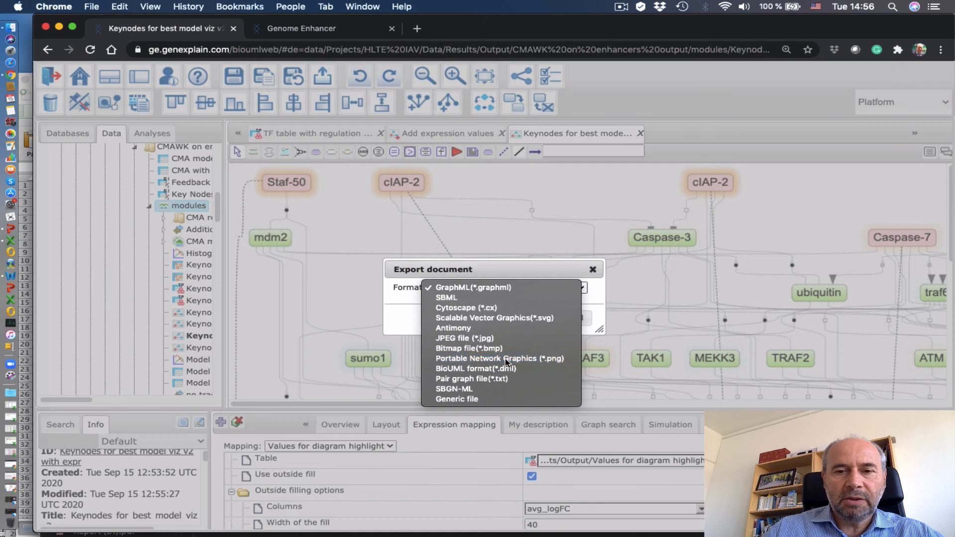